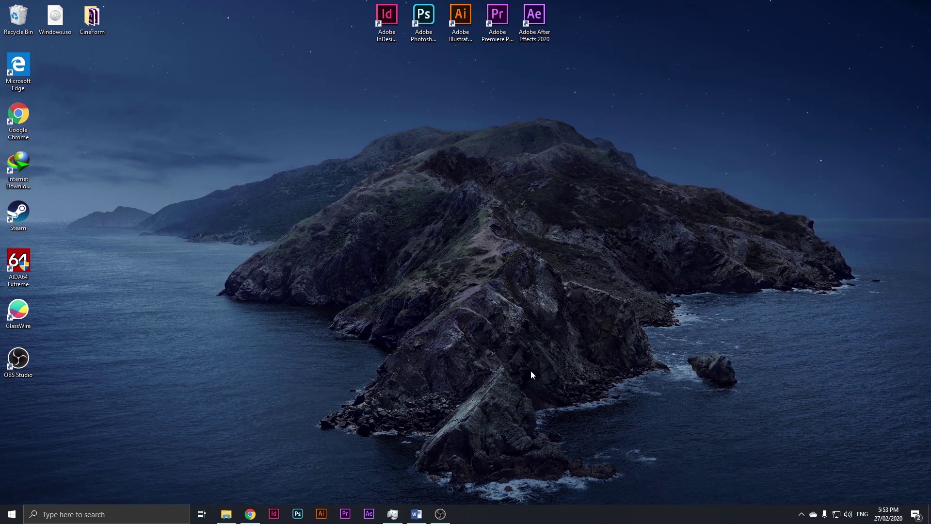
left_click(418, 513)
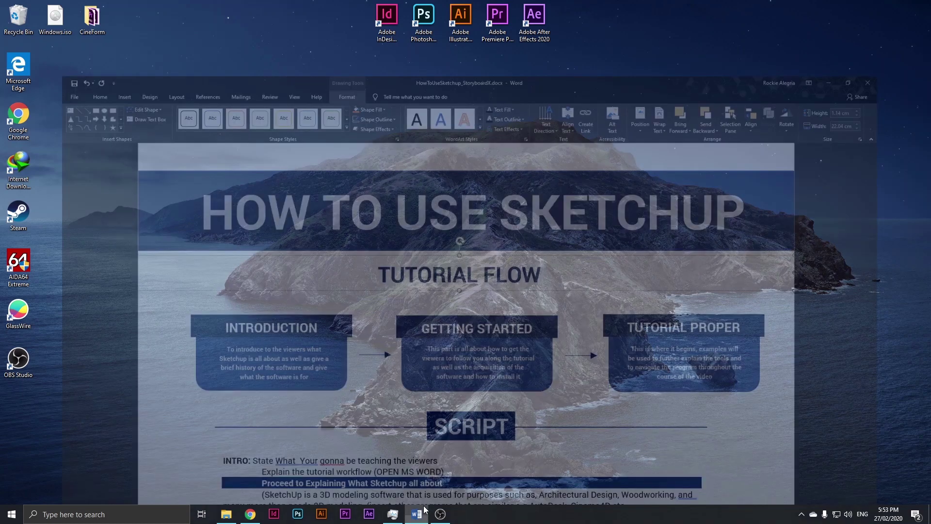
left_click(391, 228)
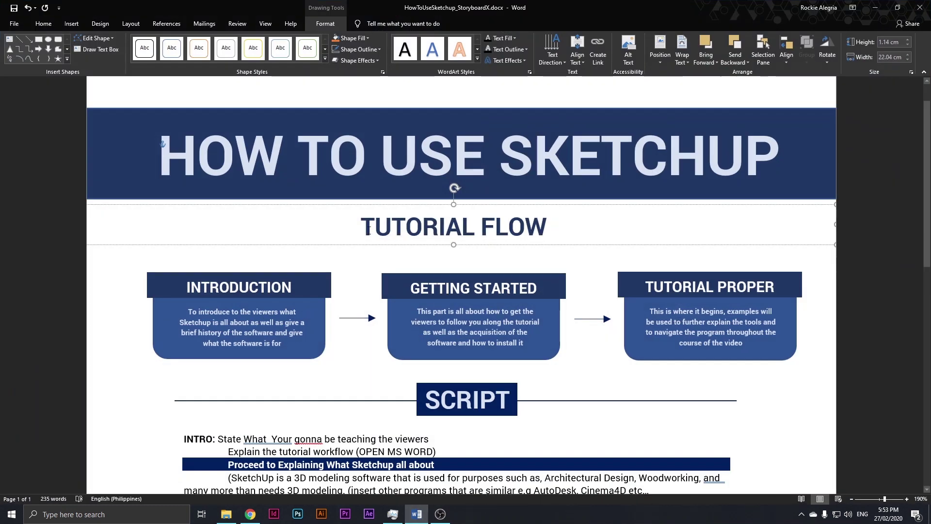
left_click_drag(363, 227, 558, 228)
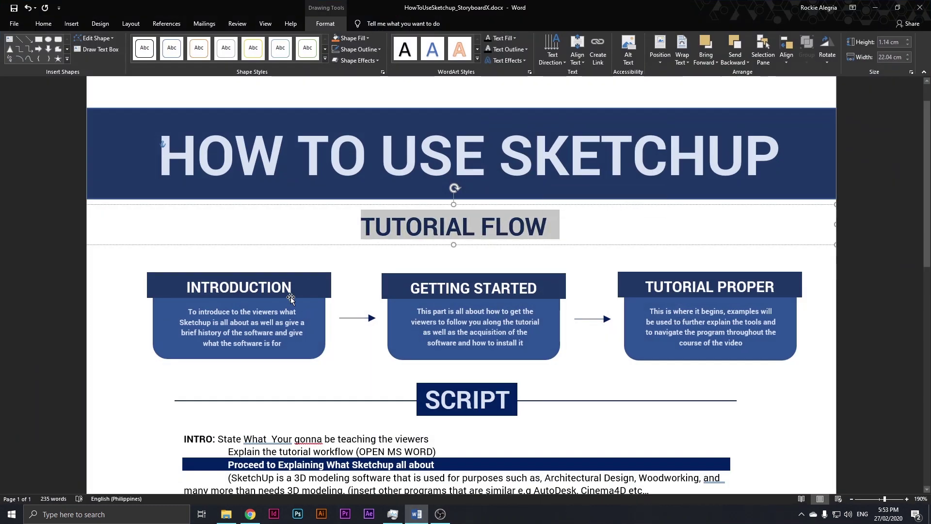
left_click(256, 301)
left_click(270, 324)
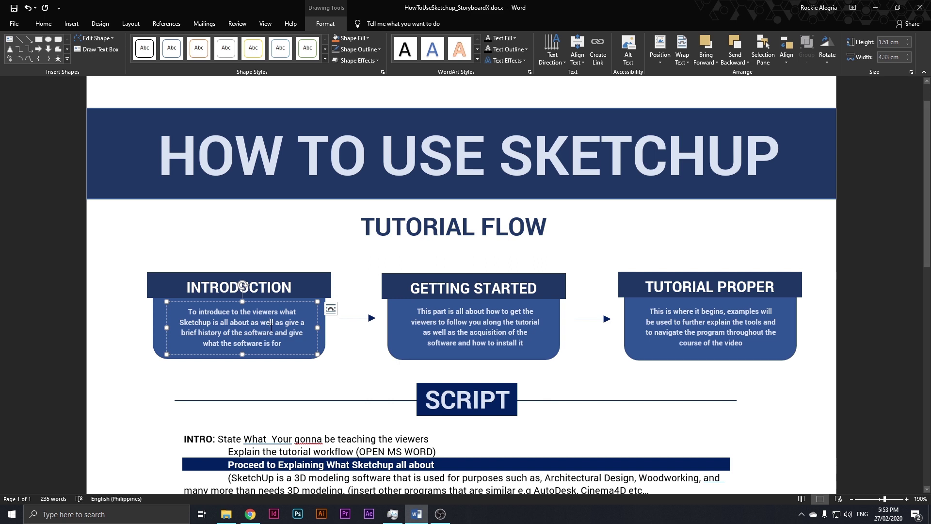
left_click(429, 289)
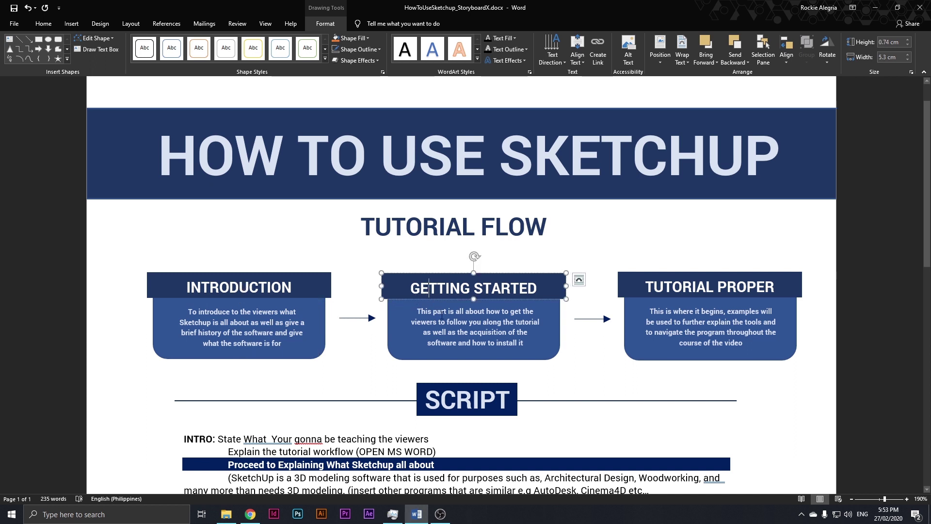
left_click(442, 317)
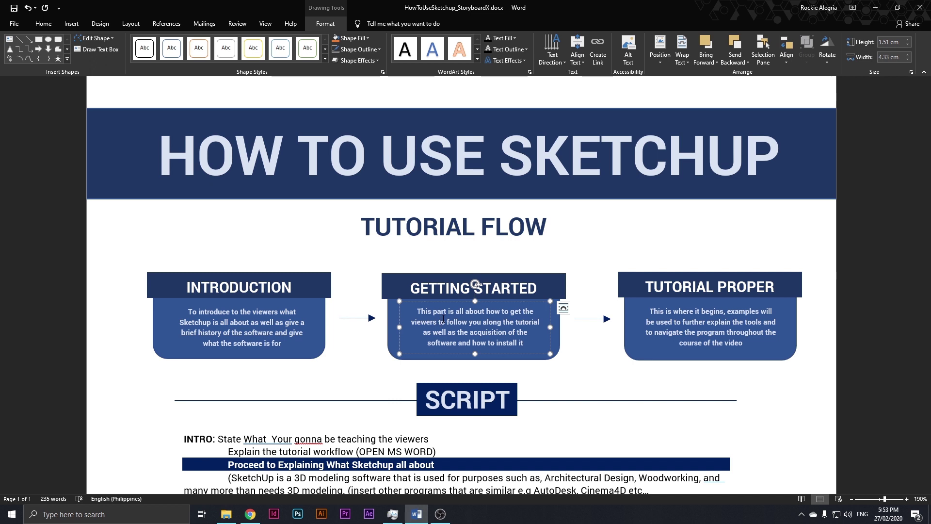
- Select the TUTORIAL PROPER text and minimise the Word storyboard to reveal the desktop
left_click(690, 302)
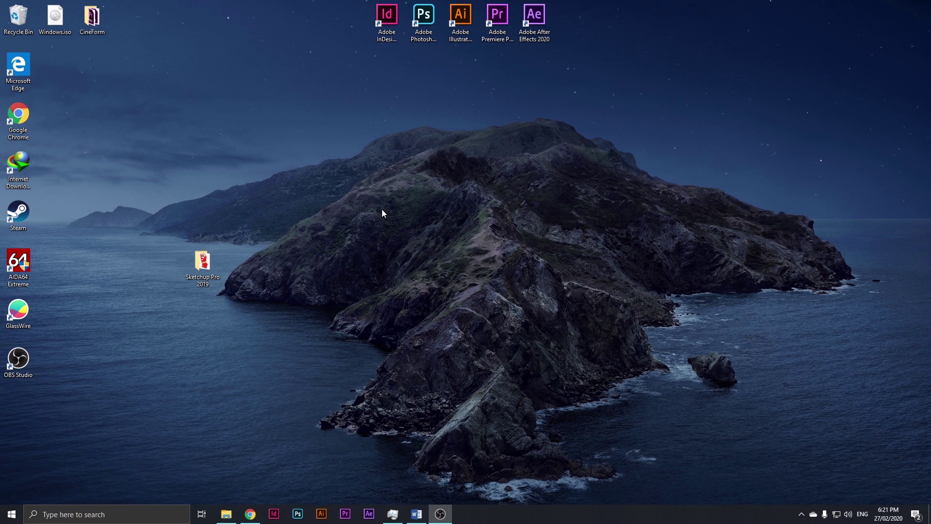
- Run SketchUp-Pro_Installer_x64.exe from the Sketchup Pro 2019 folder, approving the UAC prompt
double_click(211, 263)
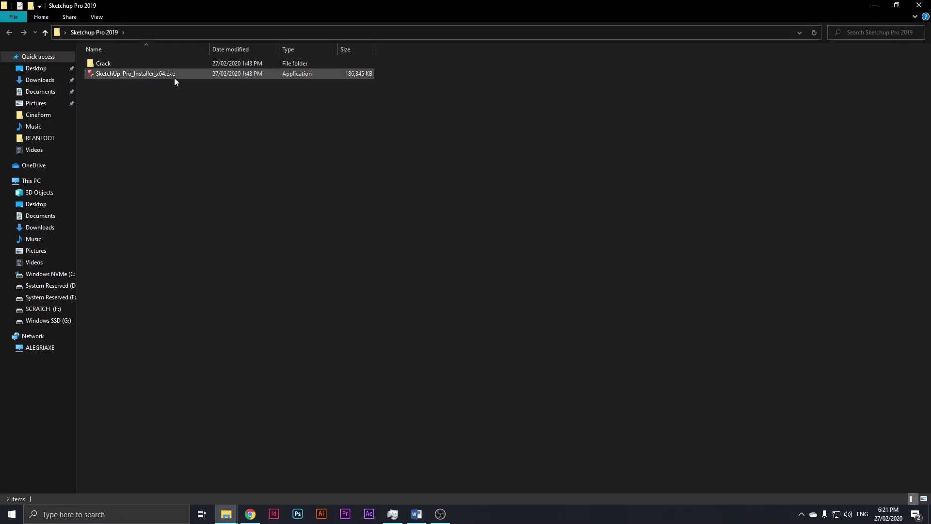
left_click(174, 77)
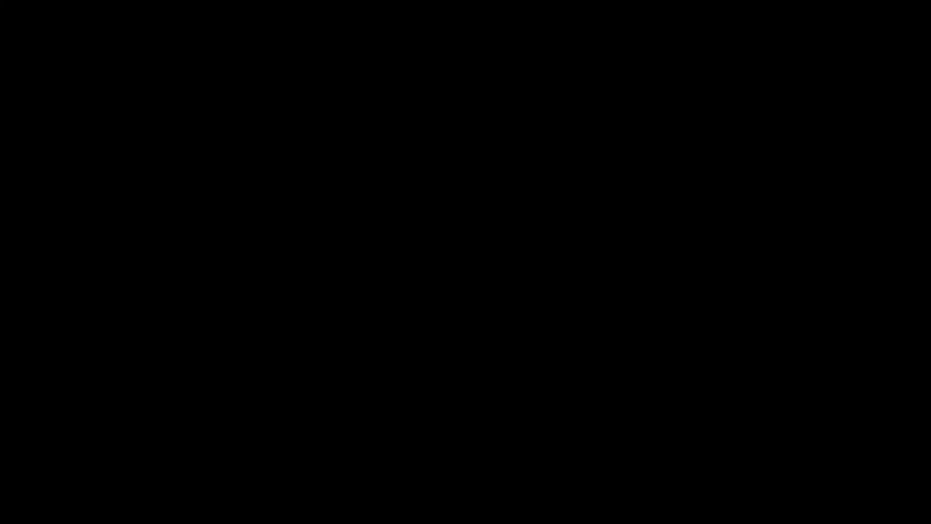
left_click(443, 297)
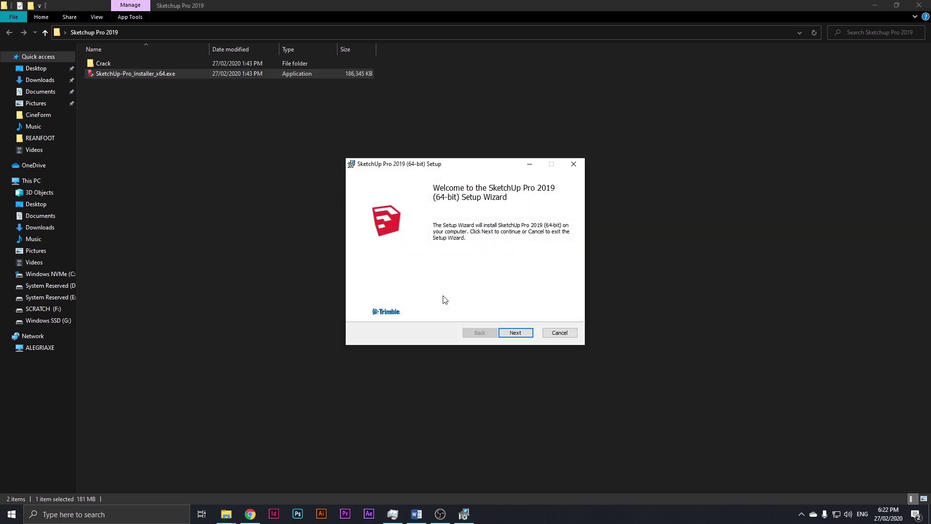
- Install SketchUp Pro 2019 into the default Program Files folder and finish the wizard
left_click(516, 332)
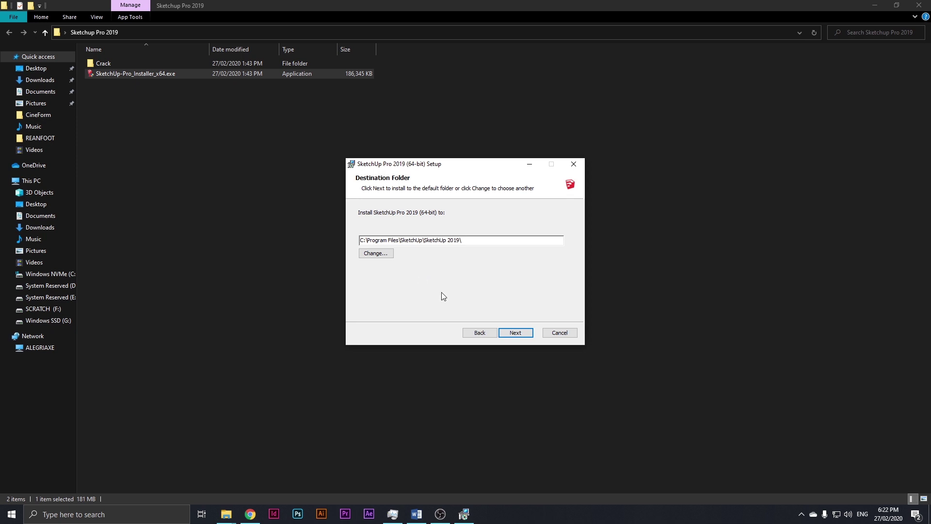
left_click(515, 334)
left_click(514, 336)
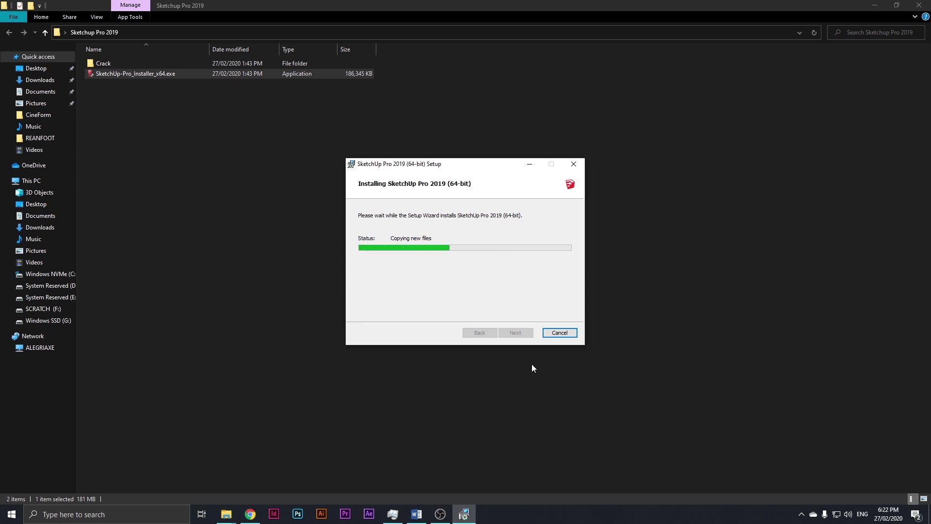
mouse_move(391, 517)
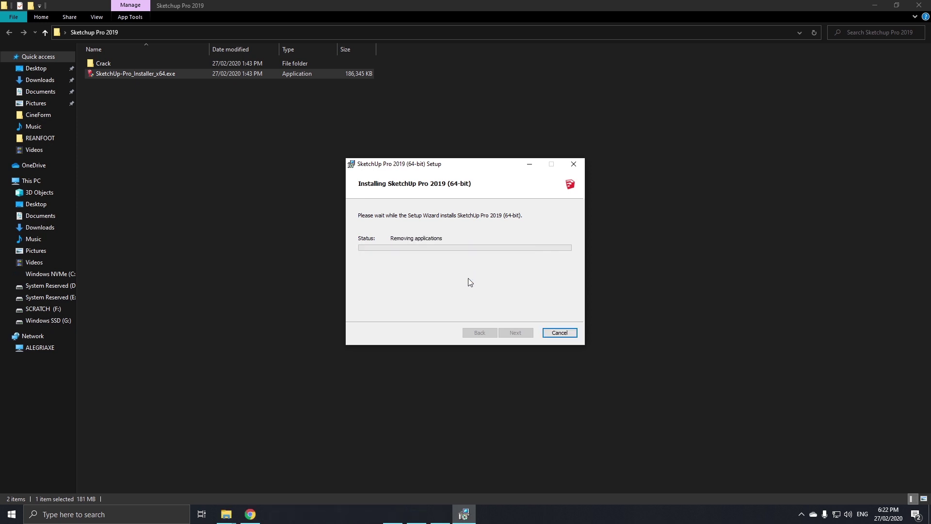
left_click(516, 331)
- Copy the LayOut, Style Builder and SketchUp.exe items from the Crack folder, then minimise Explorer
left_click(294, 258)
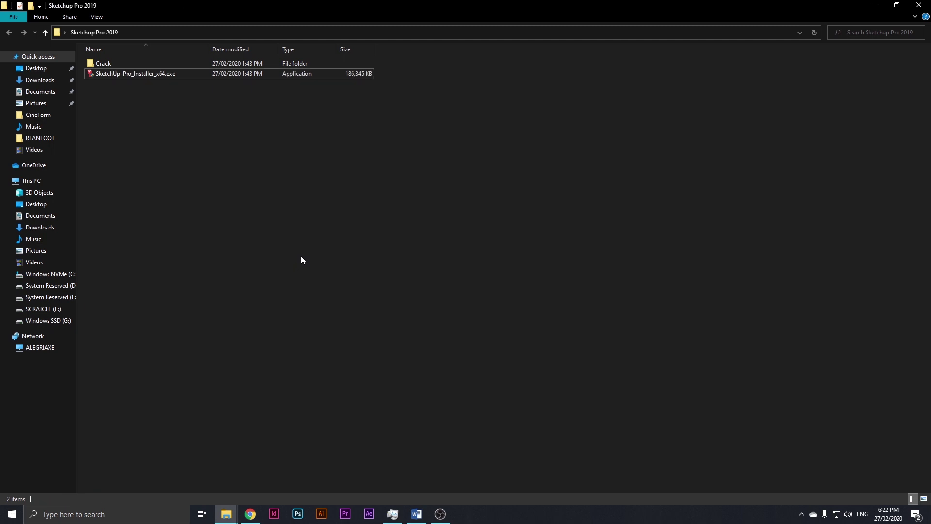
left_click(161, 66)
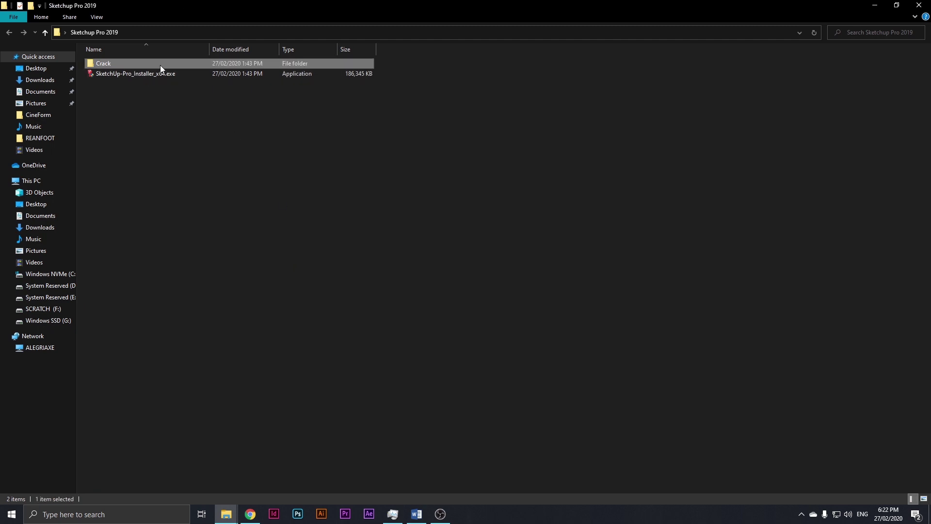
double_click(160, 65)
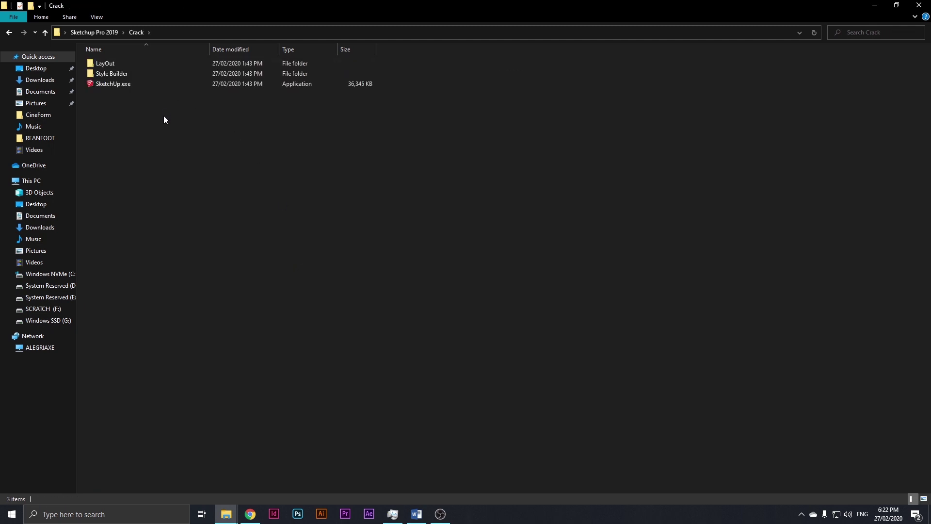
key("ctrl+a")
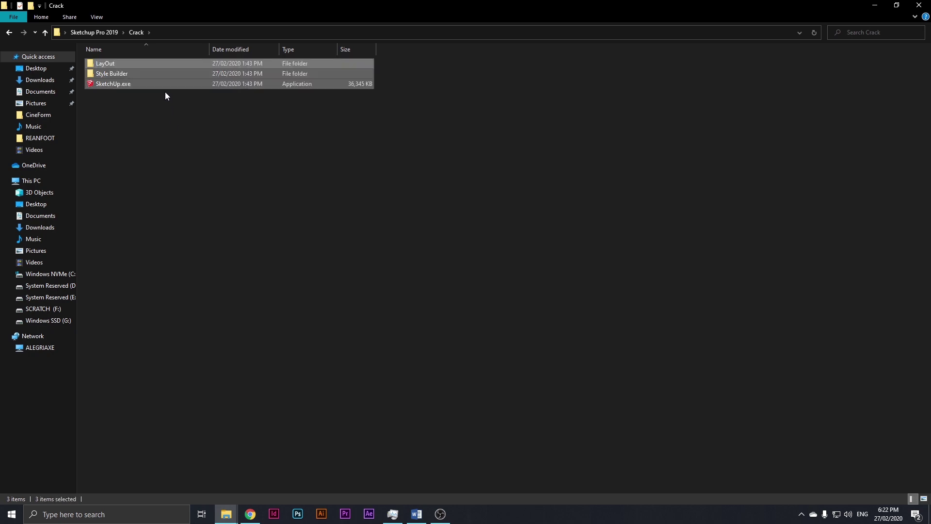
right_click(170, 86)
left_click(200, 156)
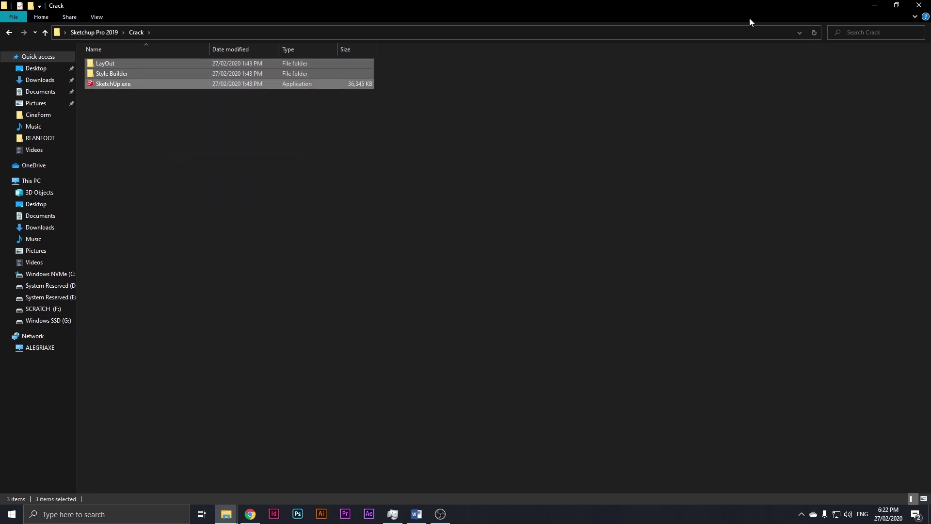
left_click(873, 6)
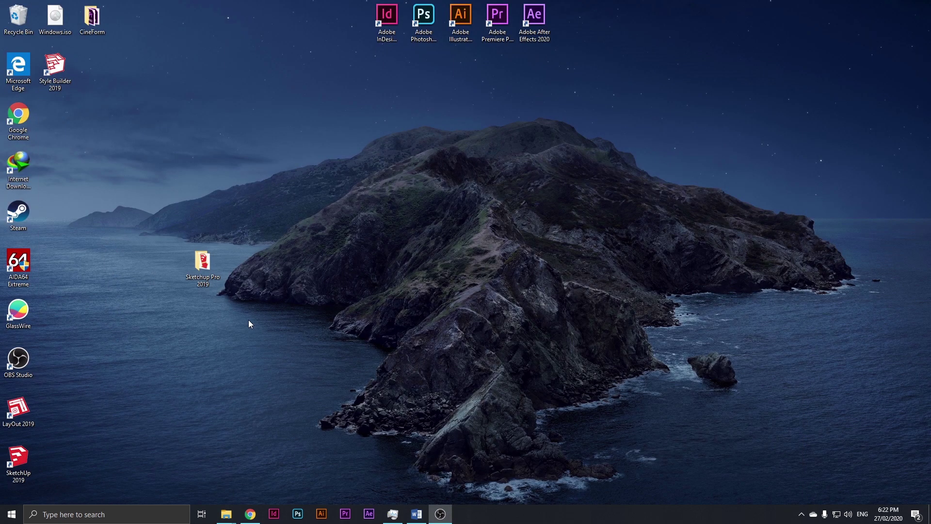
- Open the SketchUp 2019 desktop shortcut's file location in Program Files
left_click(20, 410)
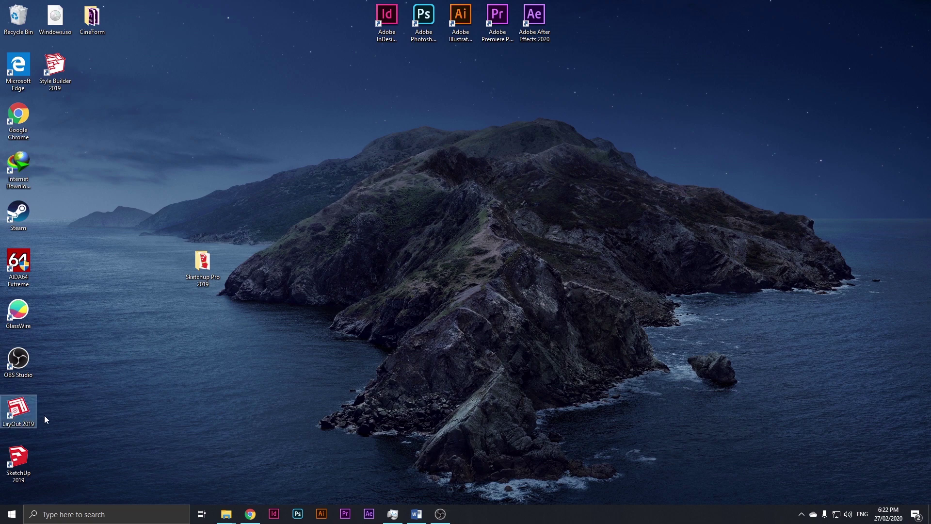
left_click(27, 455, "ctrl")
left_click(26, 422)
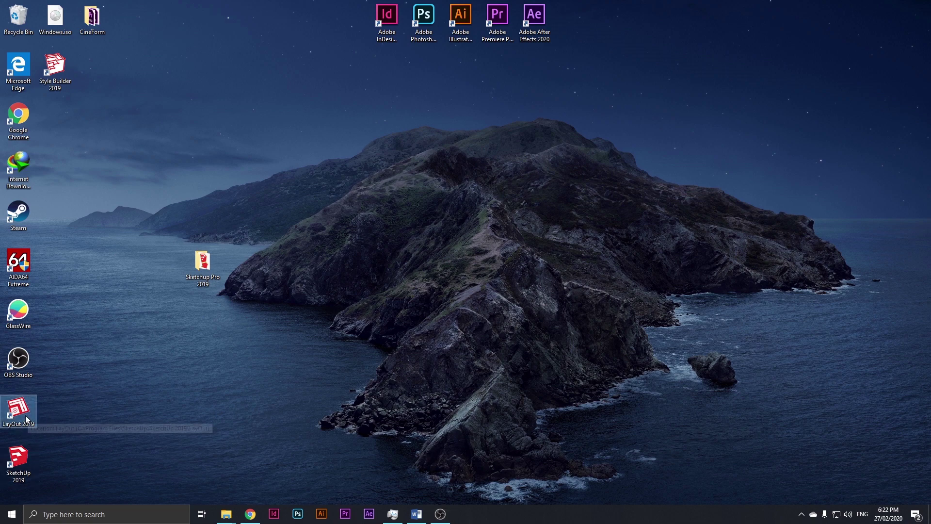
left_click(20, 461)
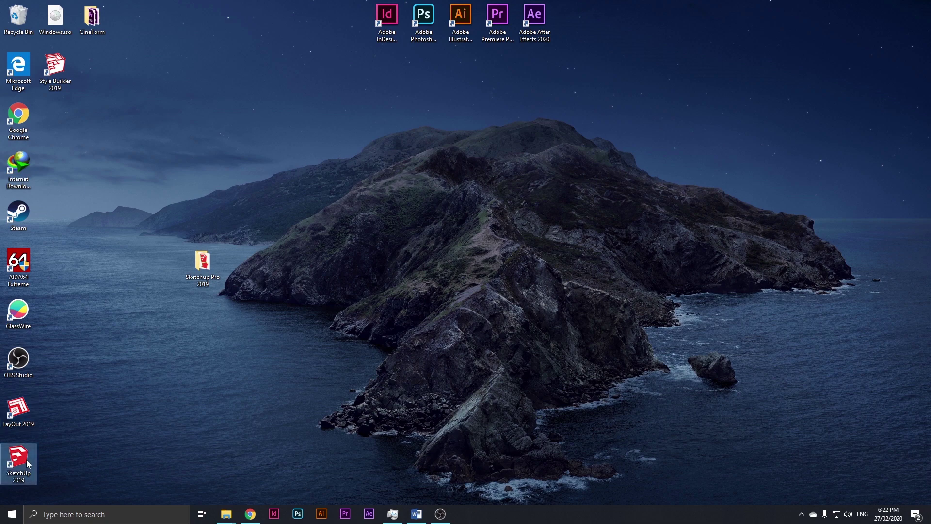
left_click(73, 90)
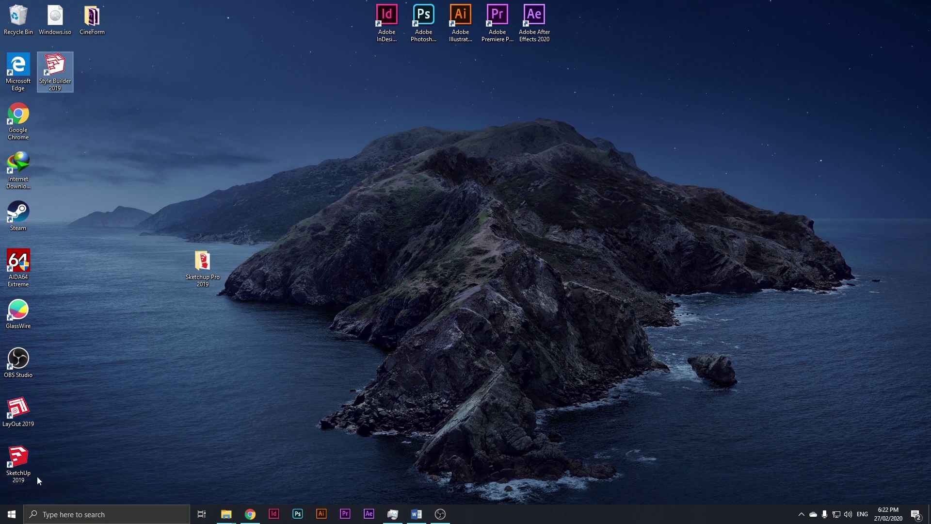
left_click(20, 458)
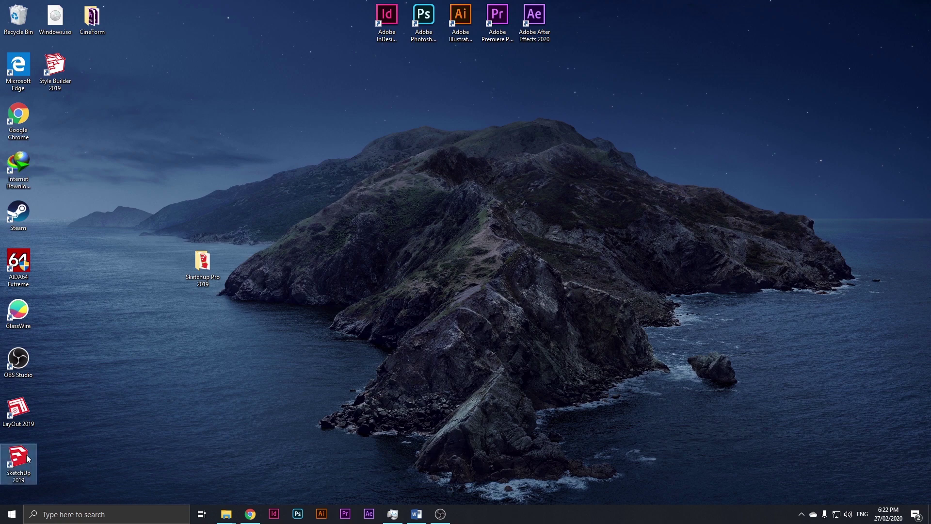
right_click(24, 455)
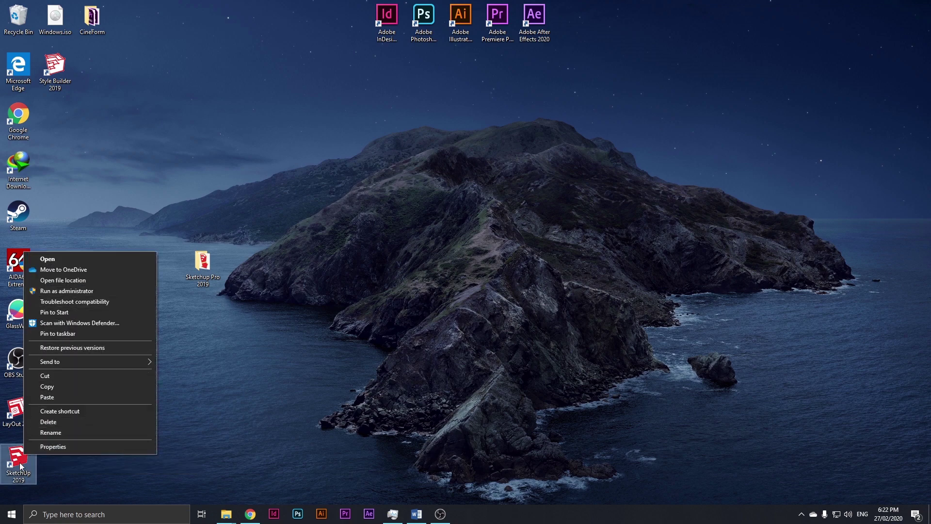
left_click(53, 281)
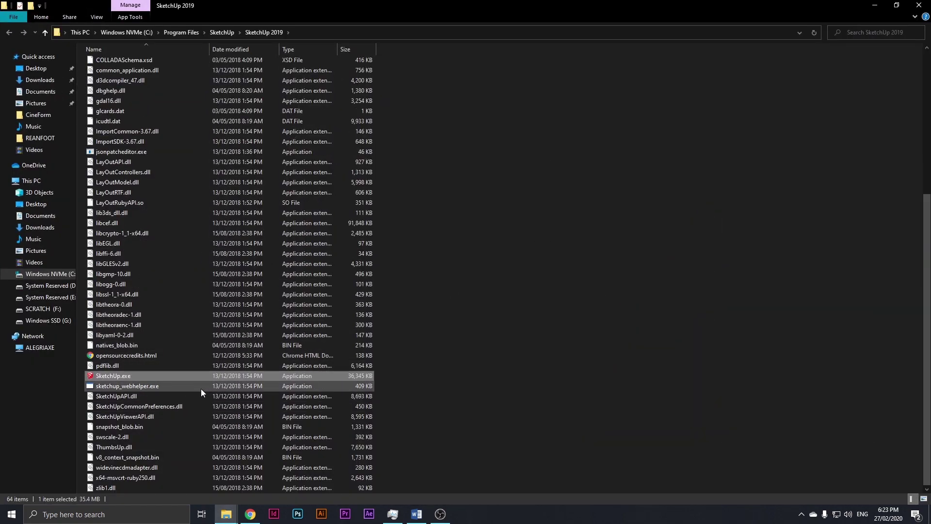
- Paste the Crack files into the SketchUp 2019 folder, replacing same-named files, then close Explorer
right_click(485, 238)
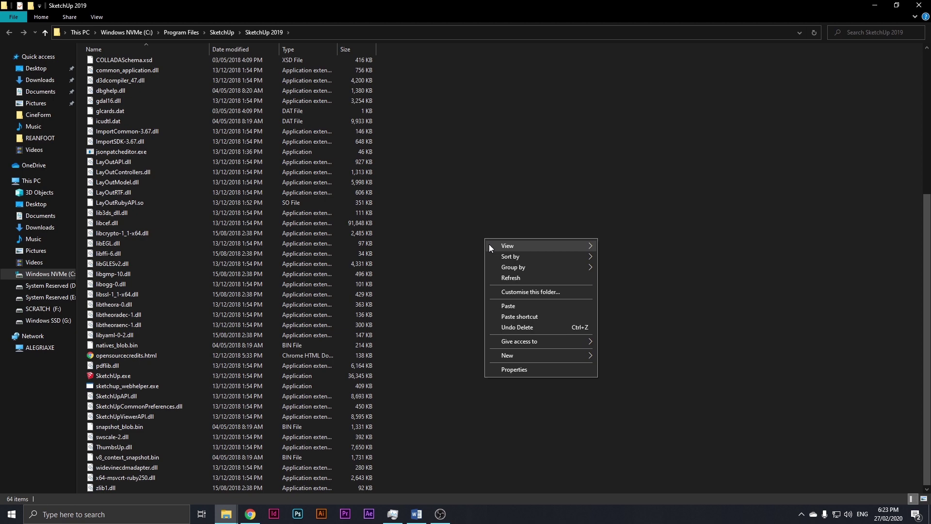
left_click(505, 303)
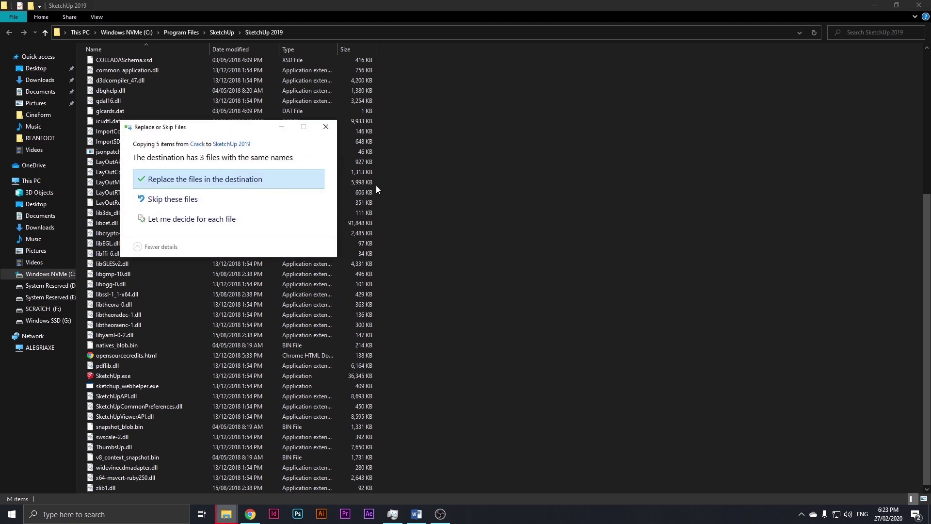
left_click(209, 185)
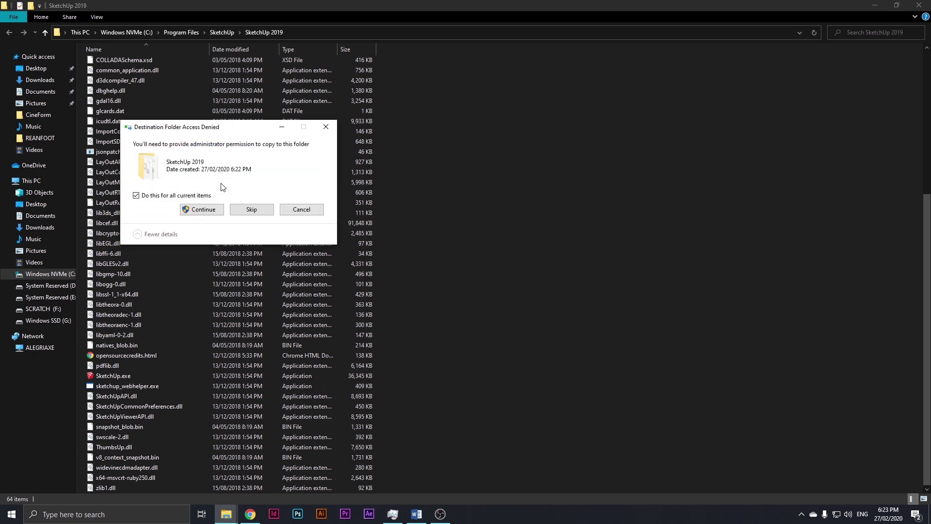
left_click(202, 210)
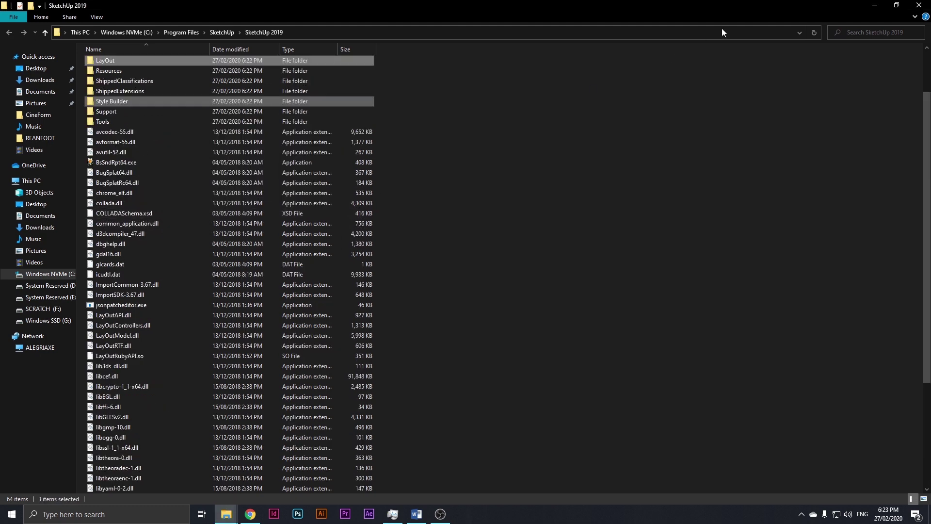
left_click(906, 7)
- Refresh the desktop and launch SketchUp 2019 from its desktop shortcut
right_click(439, 176)
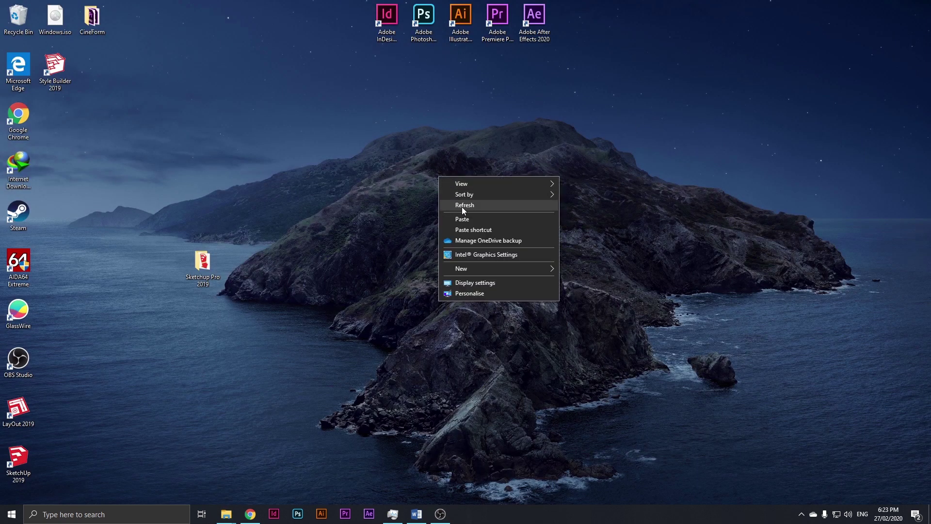
left_click(462, 207)
right_click(424, 176)
left_click(455, 204)
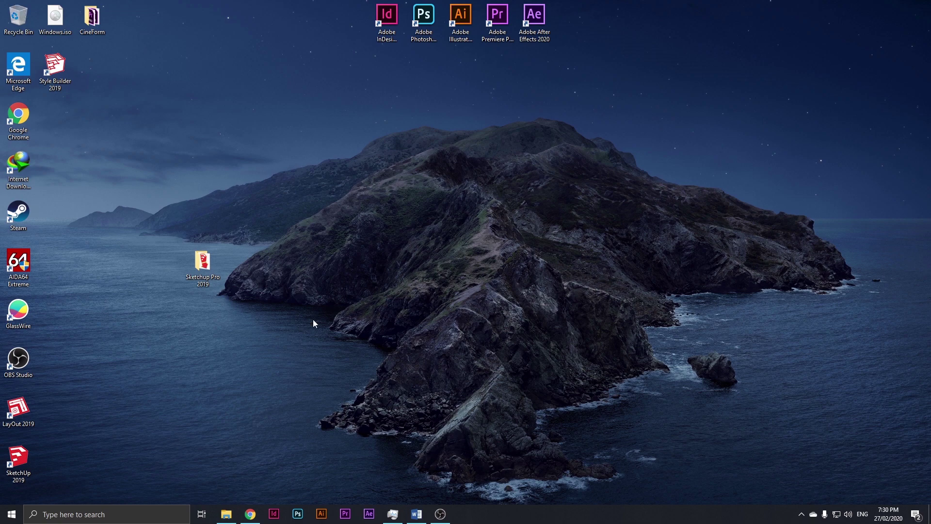
left_click(34, 463)
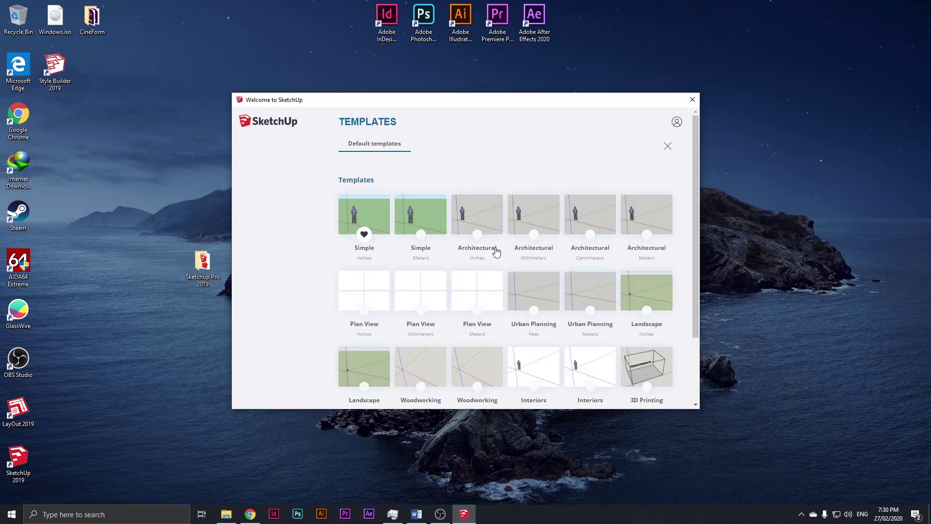
- Dismiss the Welcome to SketchUp window to reach a blank Untitled model
scroll(495, 249, "down", 3)
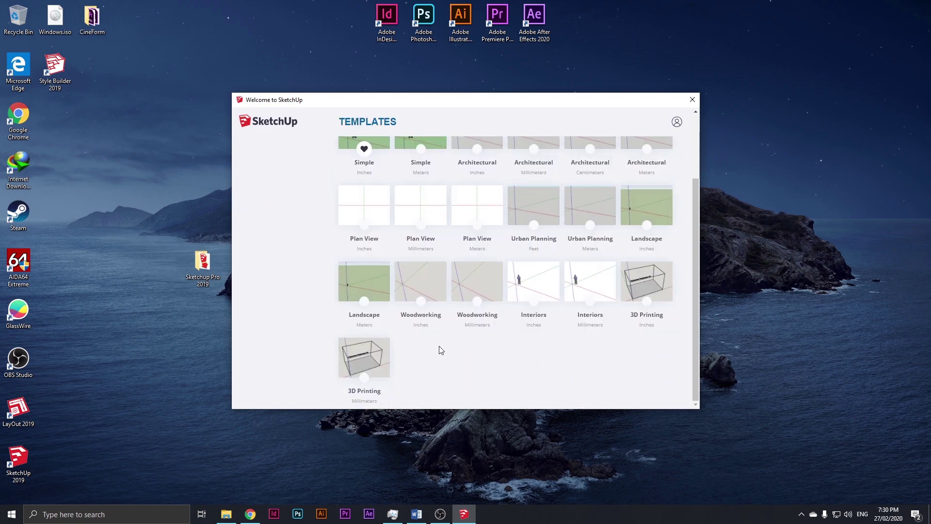
key("alt+F4")
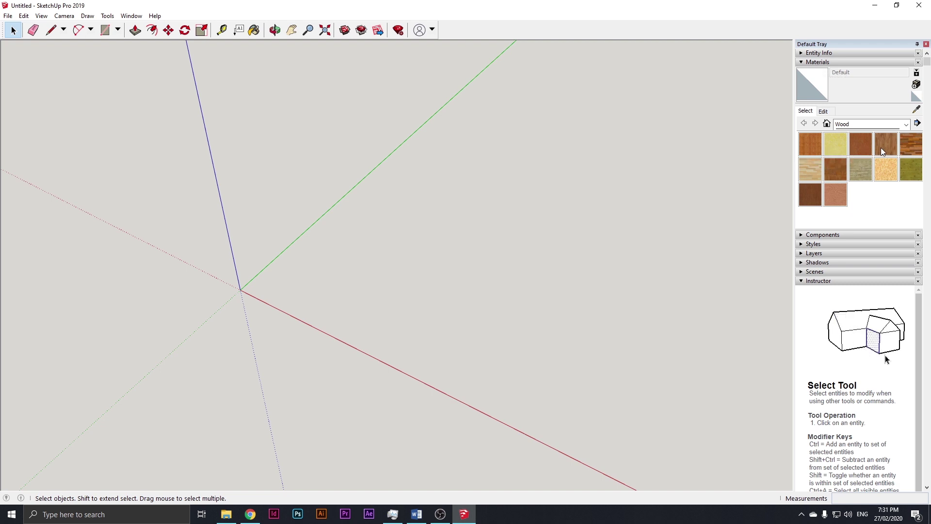
scroll(912, 152, "down", 2)
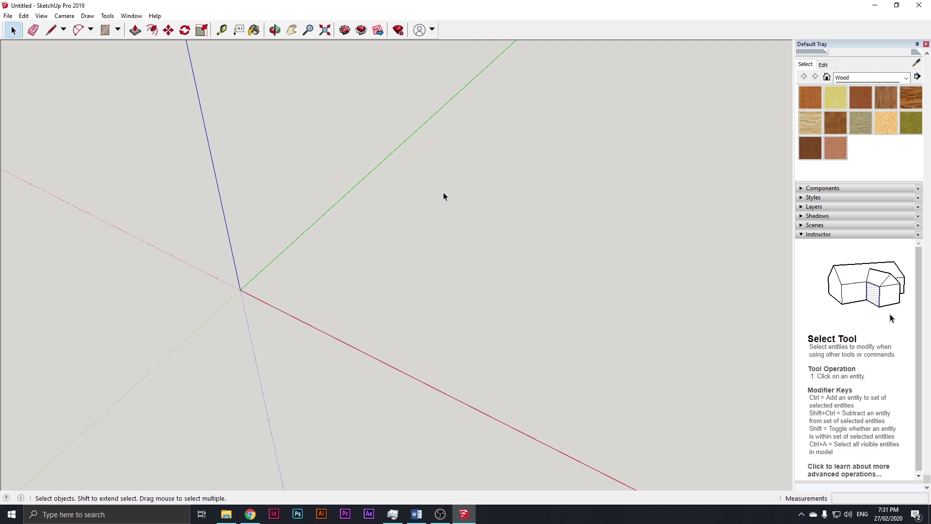
key("o")
mouse_move(441, 193)
left_mouse_down()
mouse_move(441, 210)
mouse_move(418, 197)
mouse_move(436, 198)
left_mouse_up()
key("space")
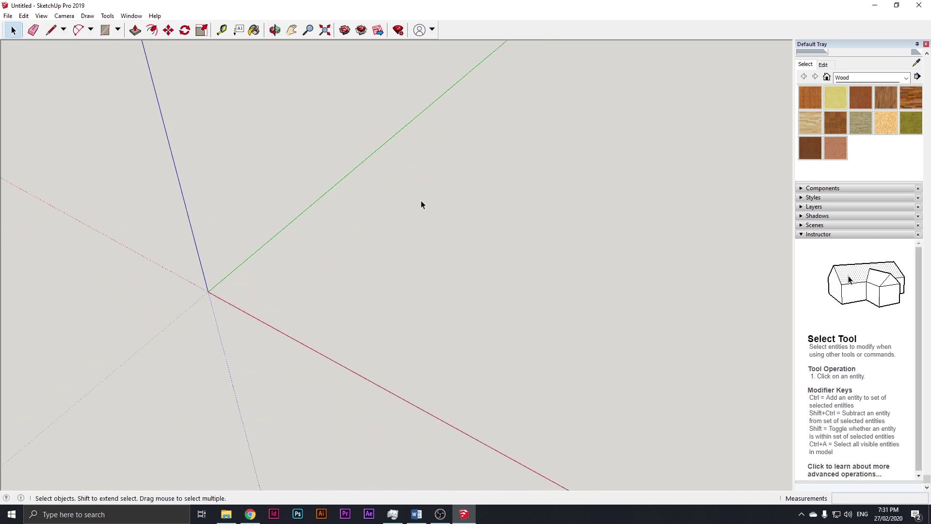
scroll(393, 232, "up", 4)
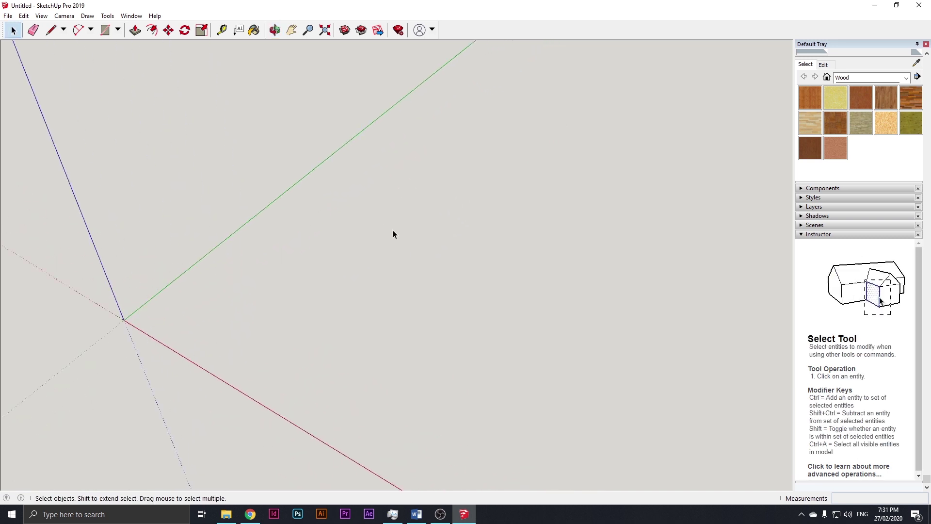
scroll(393, 232, "down", 5)
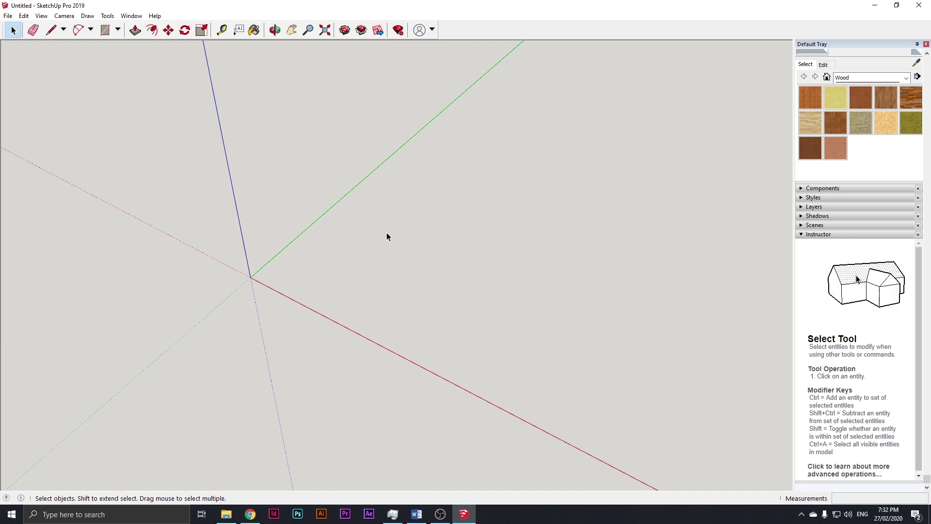
- Draw a 2,2 rectangle on the ground plane starting at the origin
key("o")
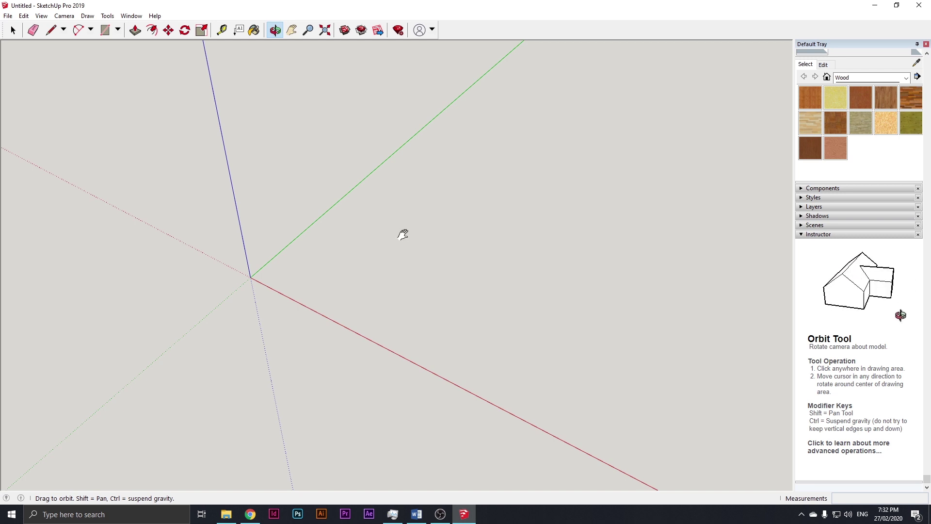
mouse_move(402, 234)
left_mouse_down("shift")
mouse_move(291, 290)
mouse_move(265, 252)
mouse_move(478, 296)
mouse_move(472, 305)
mouse_move(389, 270)
mouse_move(446, 225)
mouse_move(440, 280)
mouse_move(361, 338)
mouse_move(373, 219)
mouse_move(347, 201)
mouse_move(455, 250)
mouse_move(390, 243)
left_mouse_up("shift")
key("space")
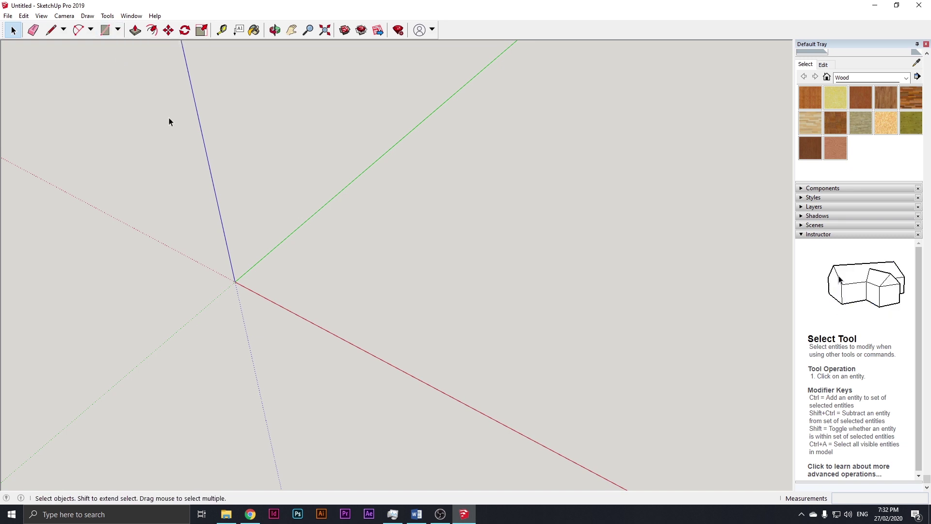
key("r")
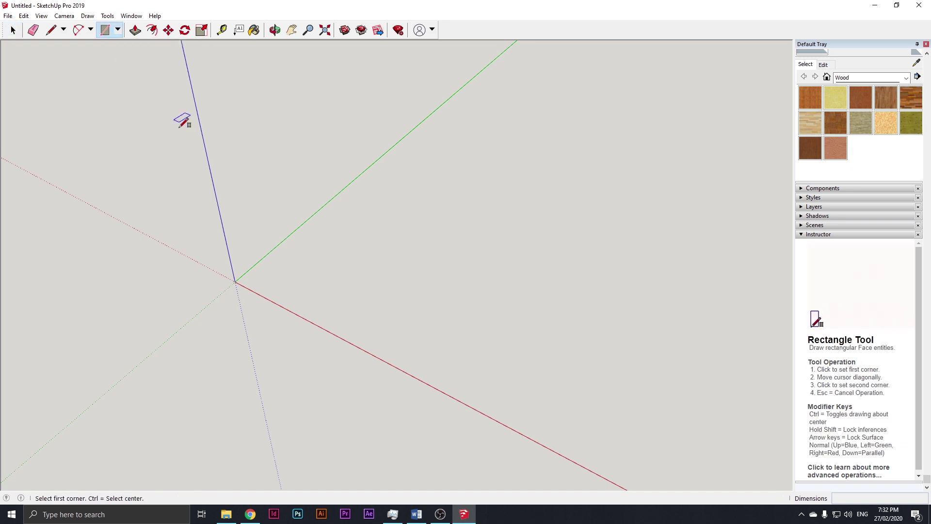
mouse_move(242, 285)
middle_mouse_down()
mouse_move(243, 256)
mouse_move(249, 276)
mouse_move(210, 298)
mouse_move(232, 302)
middle_mouse_up()
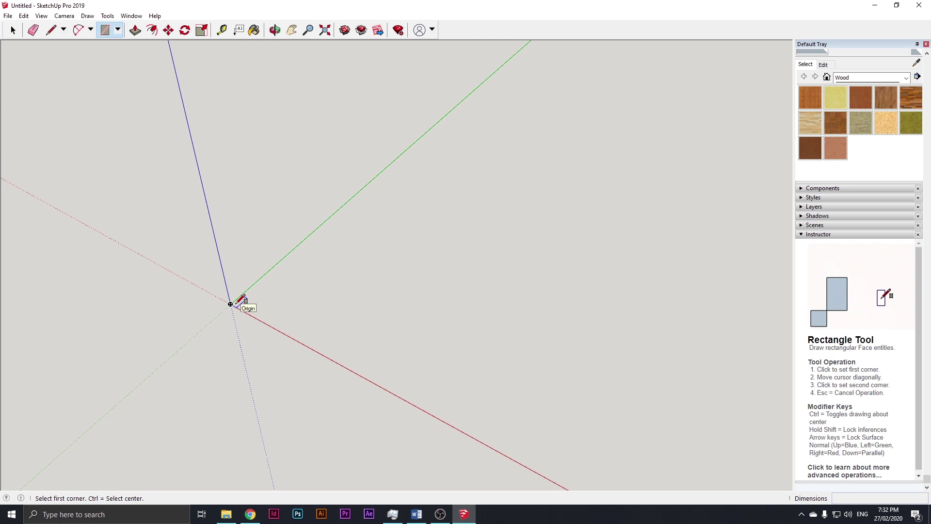
left_click(230, 303)
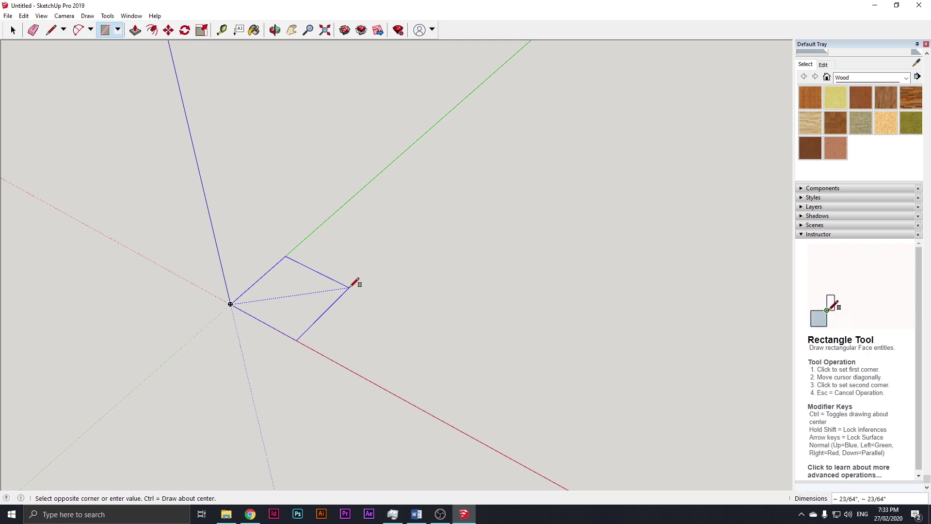
type("2,")
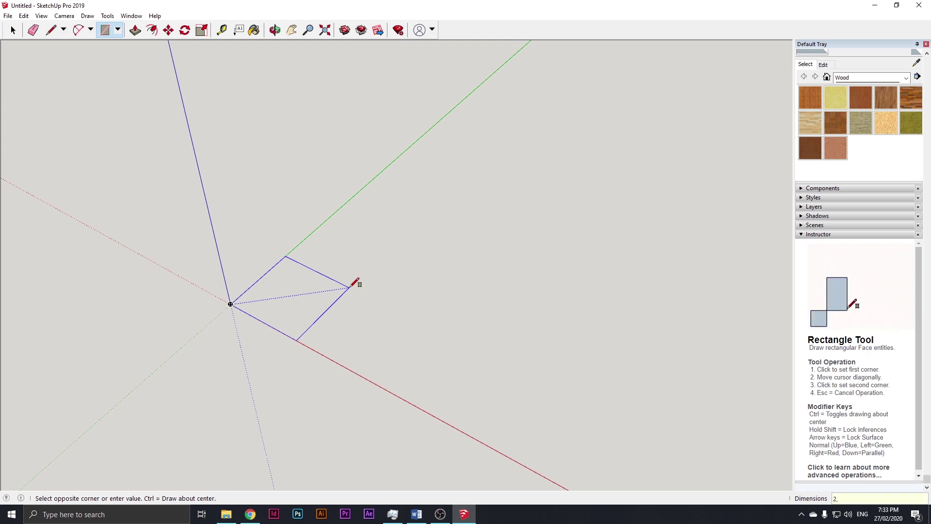
type("2")
key("Return")
- Zoom out and orbit to view the new square face
scroll(355, 282, "down", 5)
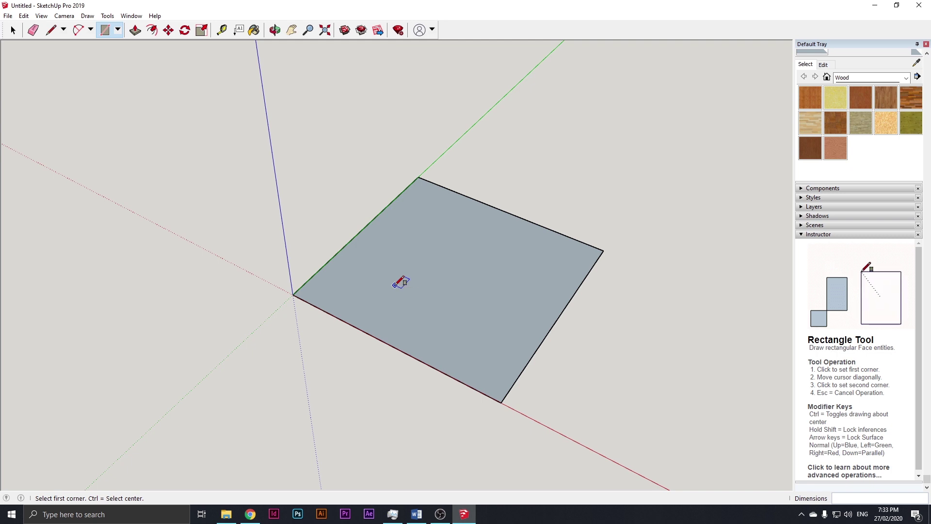
scroll(488, 266, "down", 6)
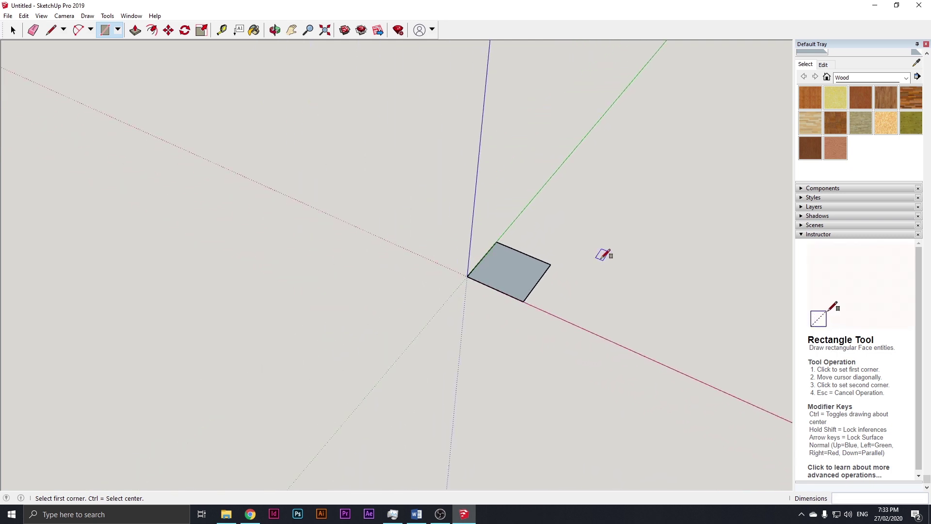
key("o")
left_click_drag(658, 242, 416, 281)
key("r")
scroll(478, 221, "down", 3)
- Push/pull the square face up 16" into a post and orbit to check it
key("o")
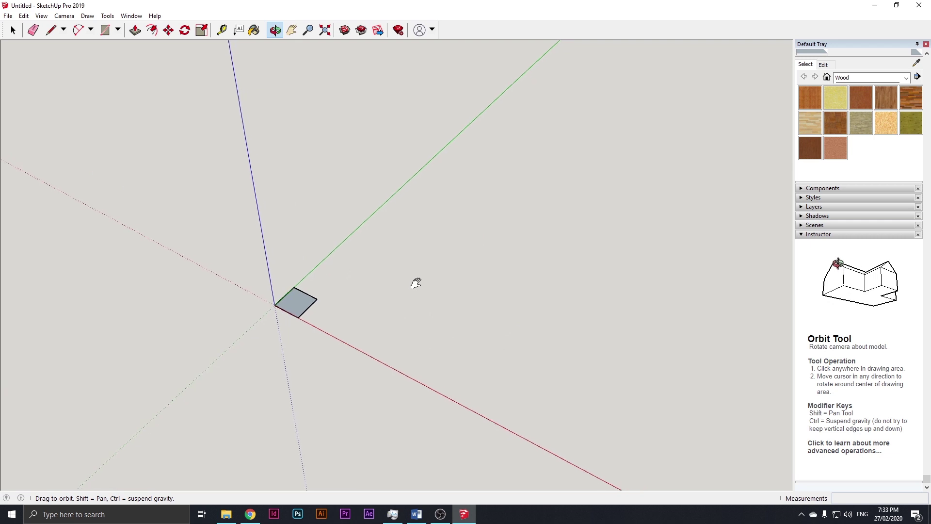
key("r")
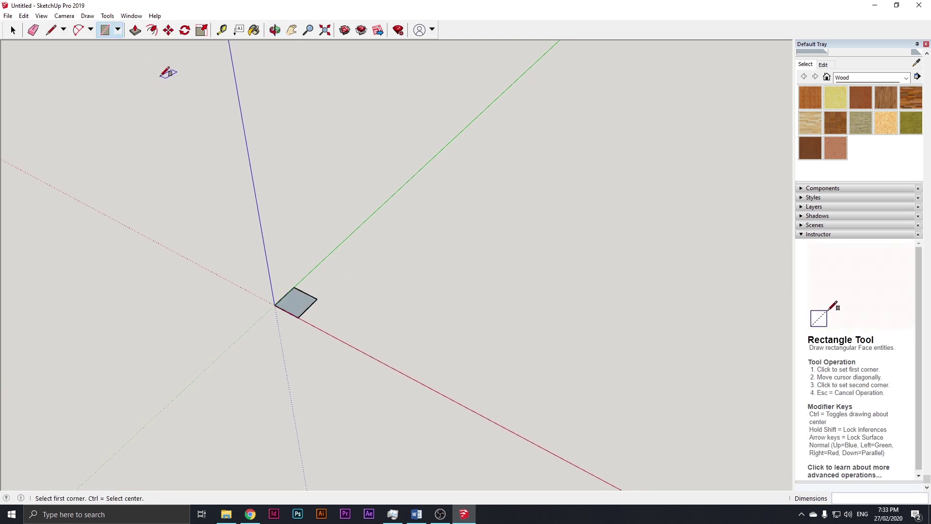
left_click(132, 36)
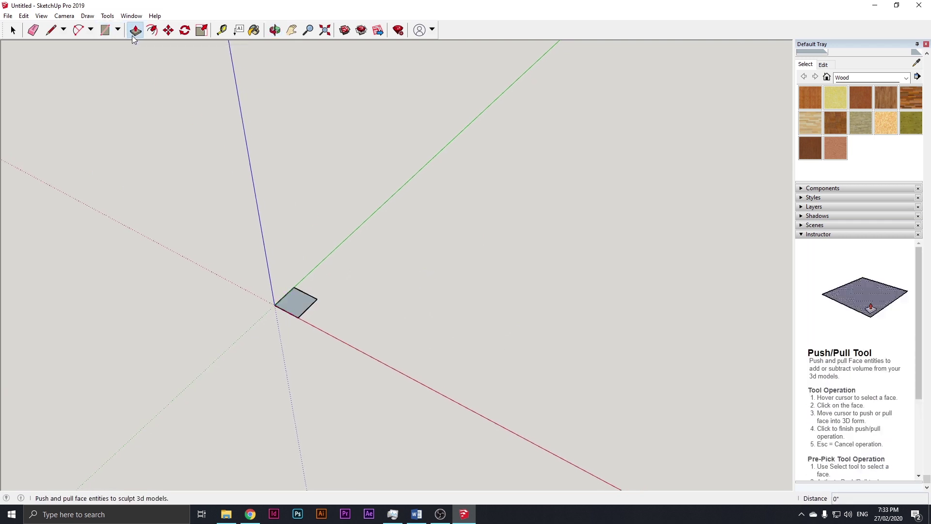
left_click(301, 304)
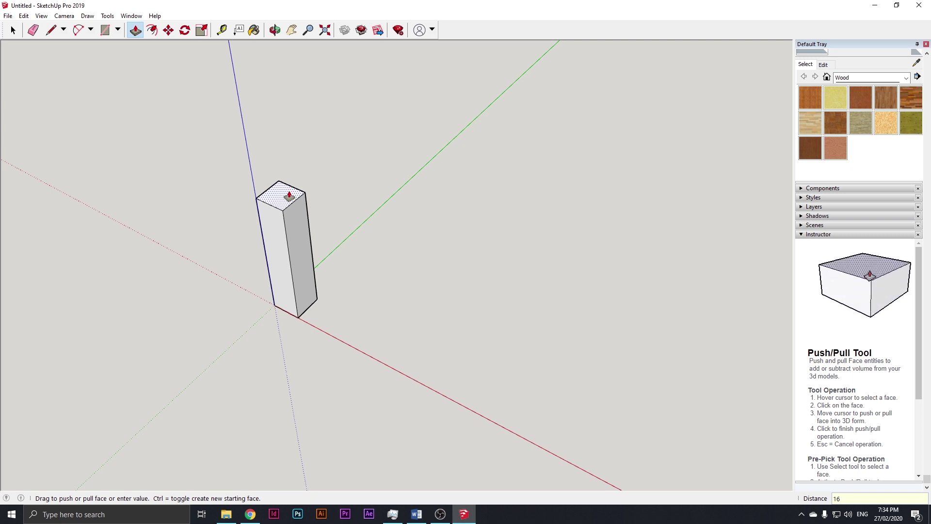
key("Return")
scroll(318, 187, "down", 3)
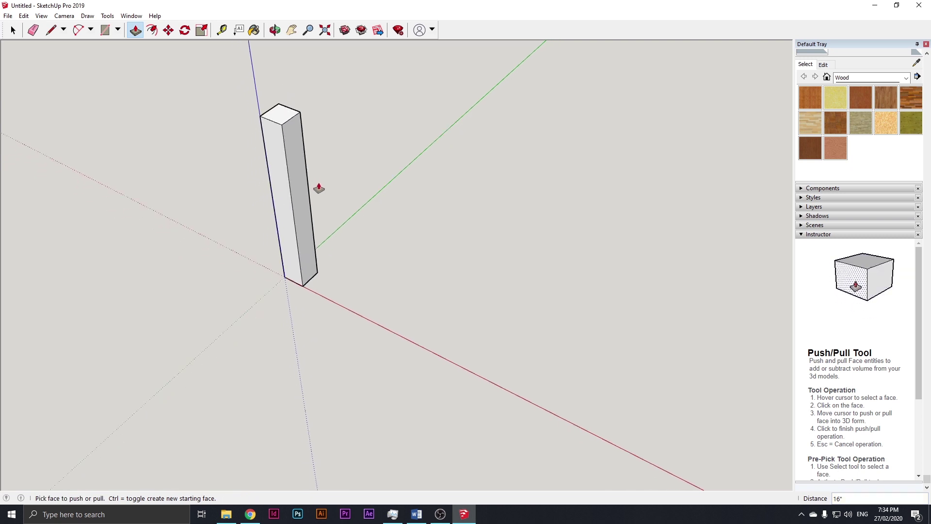
scroll(318, 187, "down", 2)
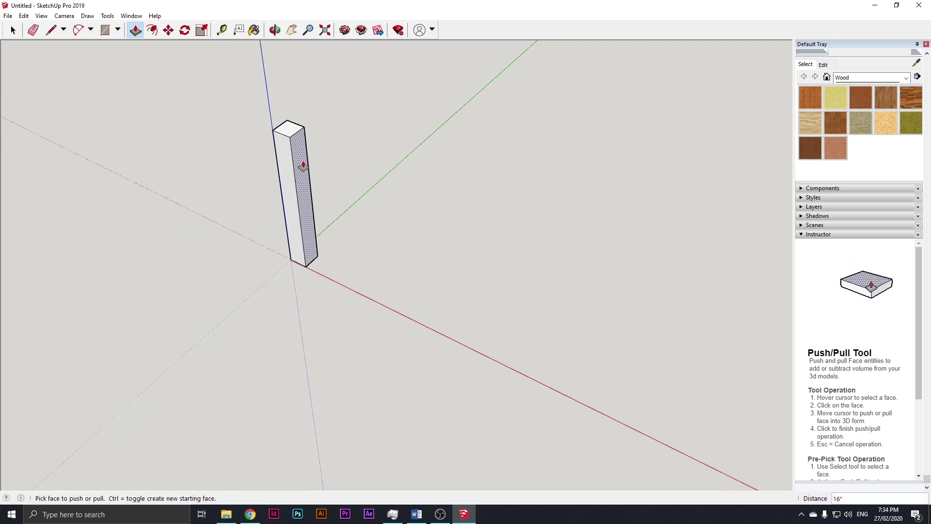
key("o")
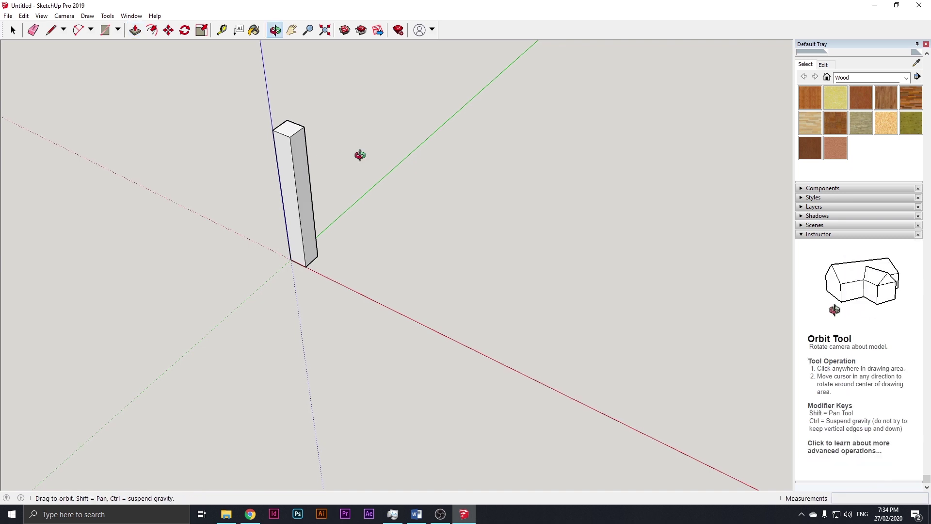
left_click_drag(359, 155, 307, 175)
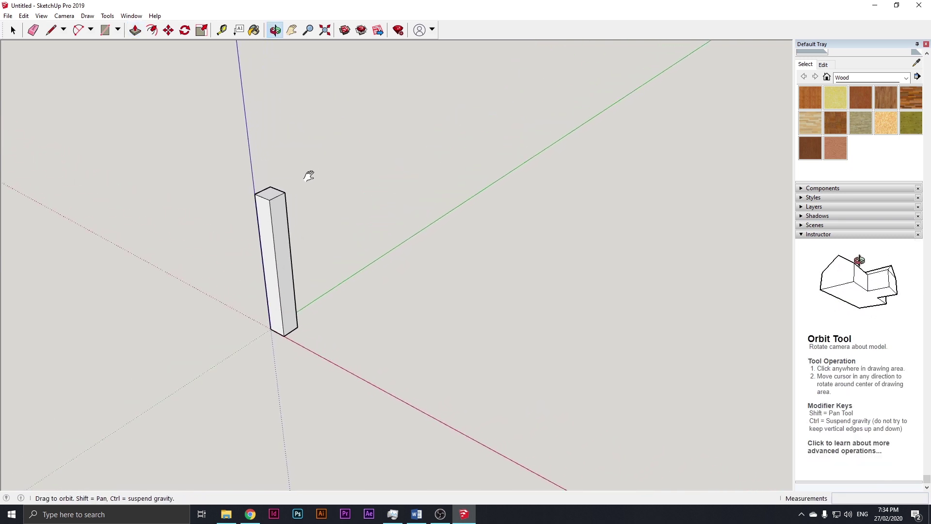
key("p")
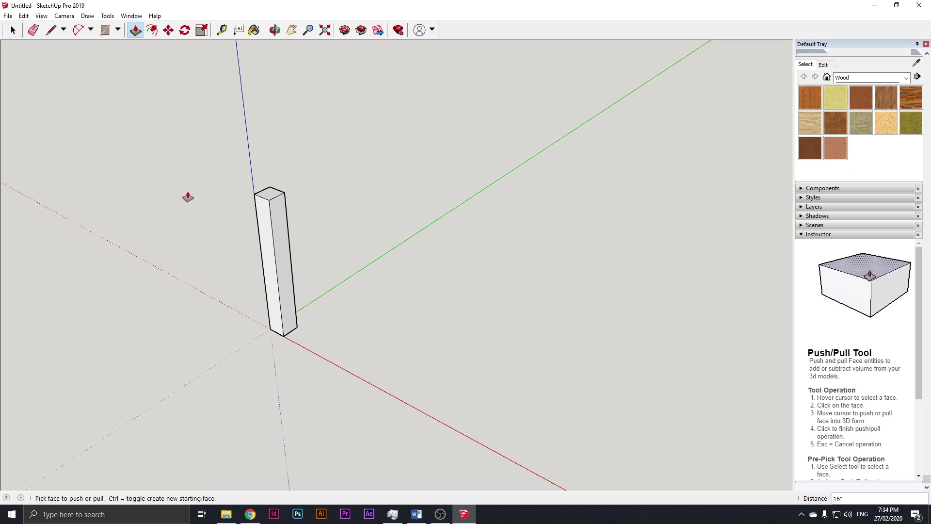
key("space")
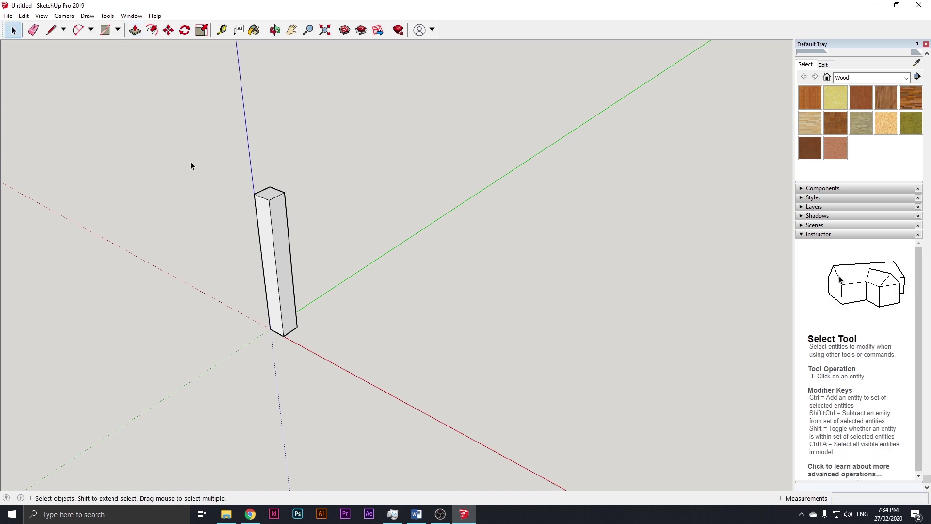
- Select the whole post and make it into a component named Component#1
left_click_drag(179, 141, 379, 387)
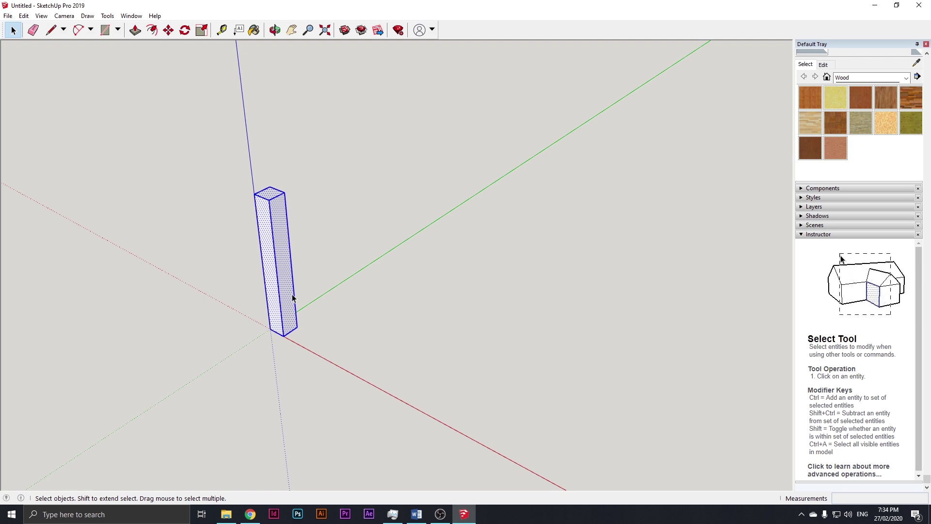
right_click(277, 247)
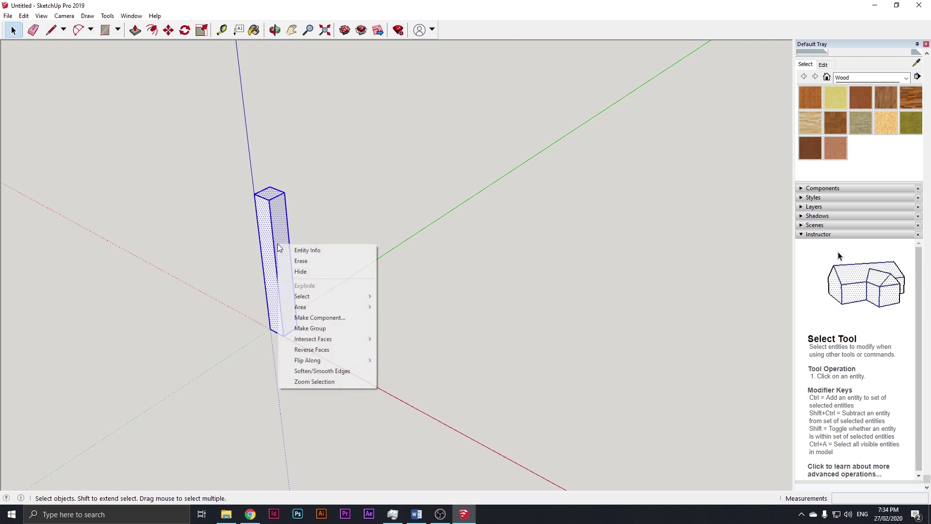
left_click(329, 317)
left_click(374, 285)
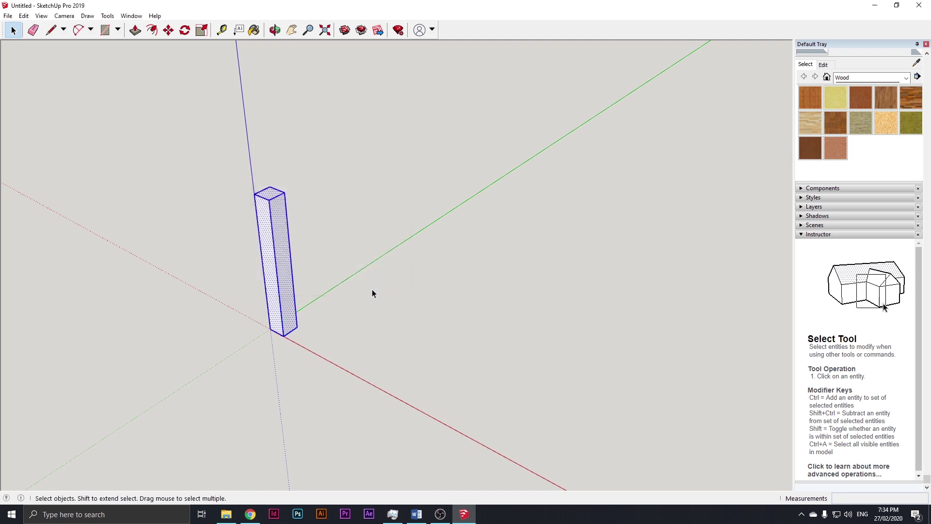
key("g")
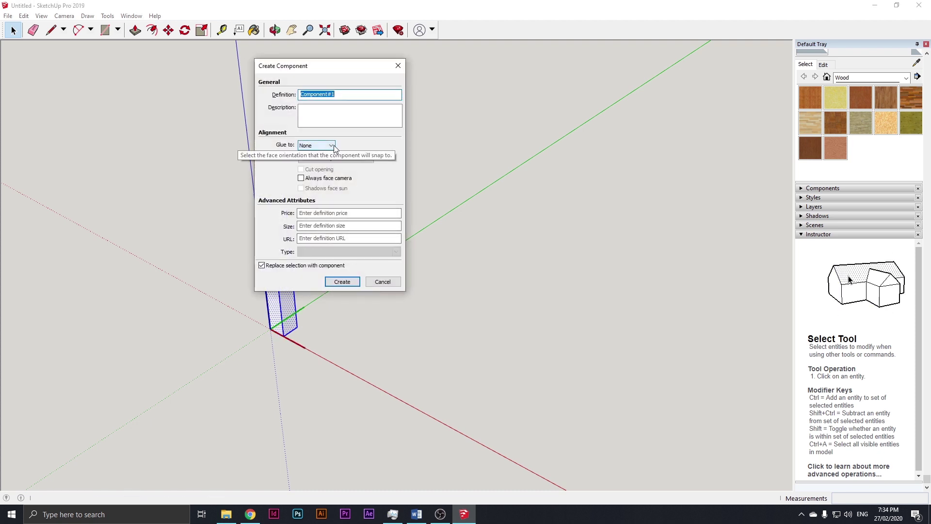
key("Return")
- Clear the selection and box-select the post component again
left_click(314, 246)
left_click_drag(212, 145, 340, 380)
left_click_drag(227, 177, 336, 367)
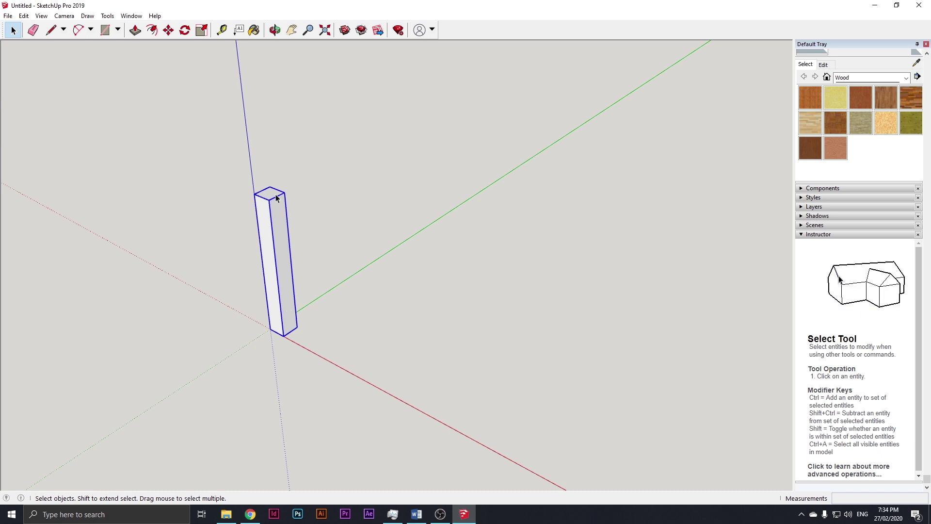
- Copy the post 19 inches along the green axis
key("m")
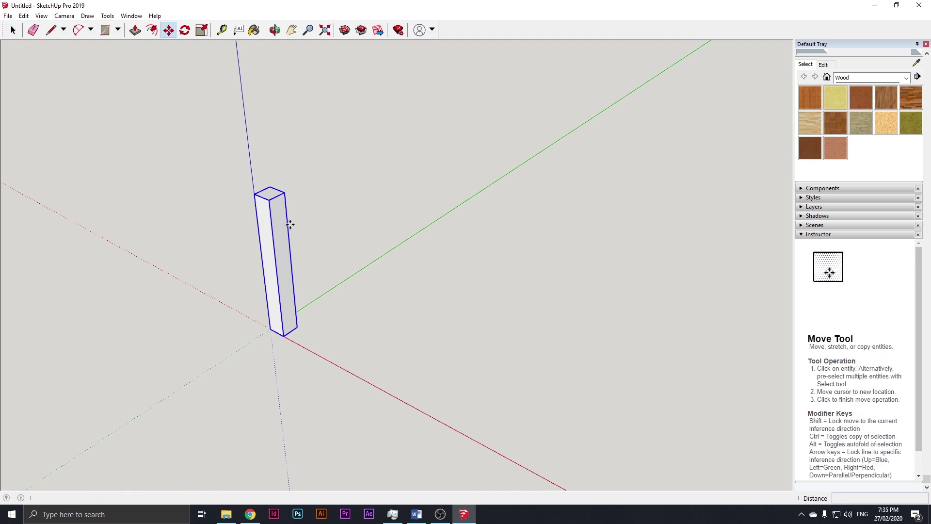
left_click(280, 253)
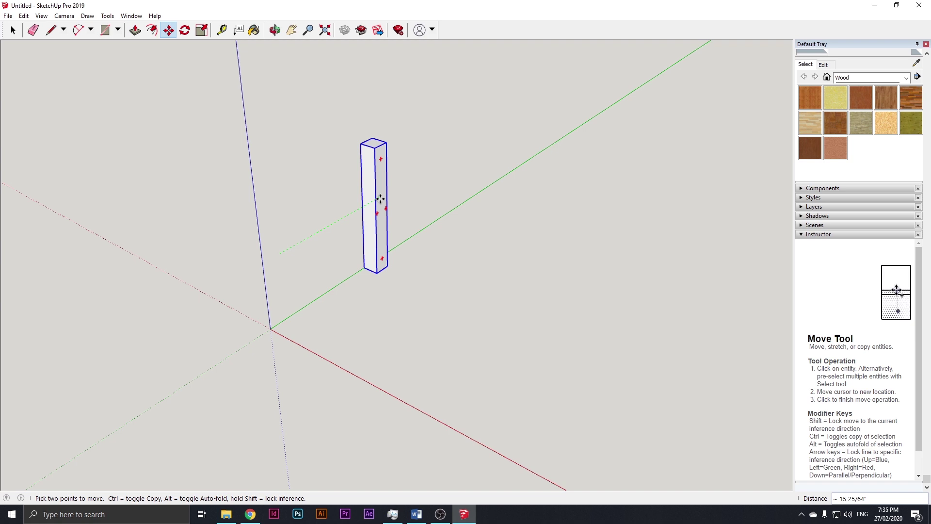
left_click(381, 199, "ctrl")
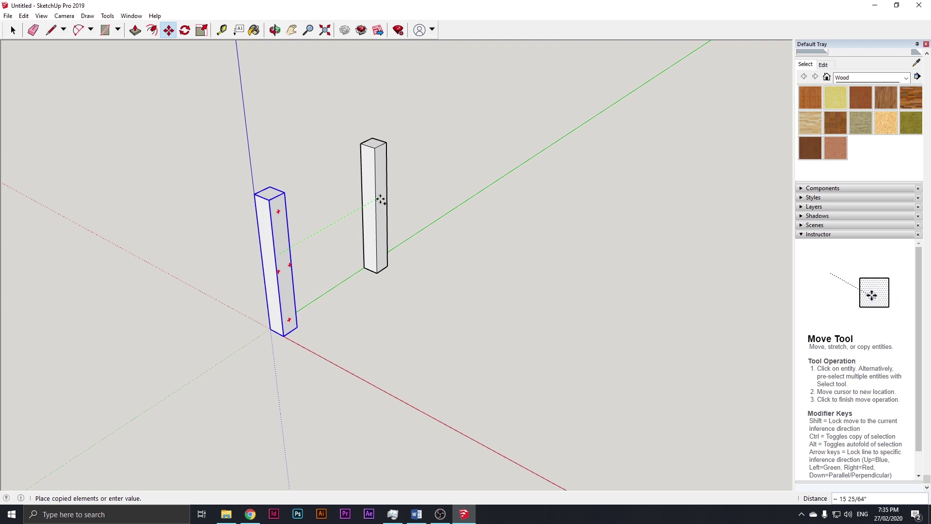
type("19")
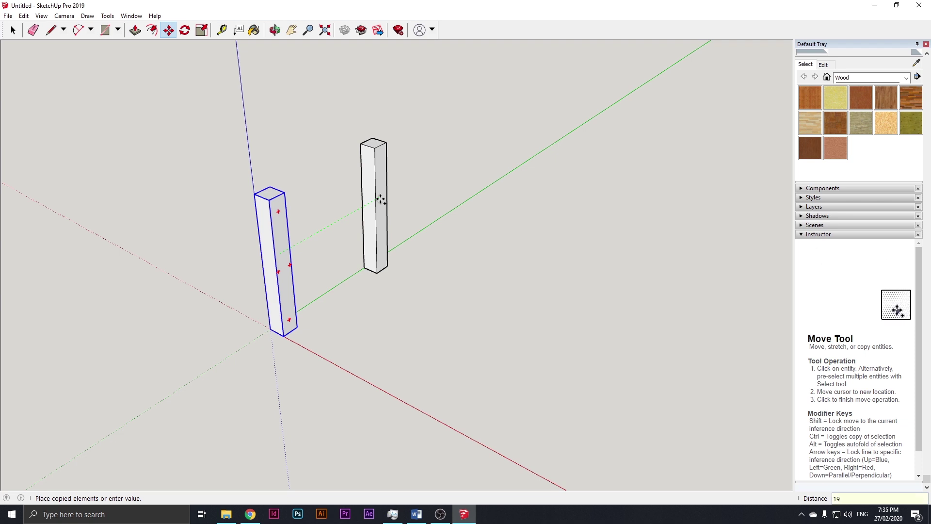
key("Return")
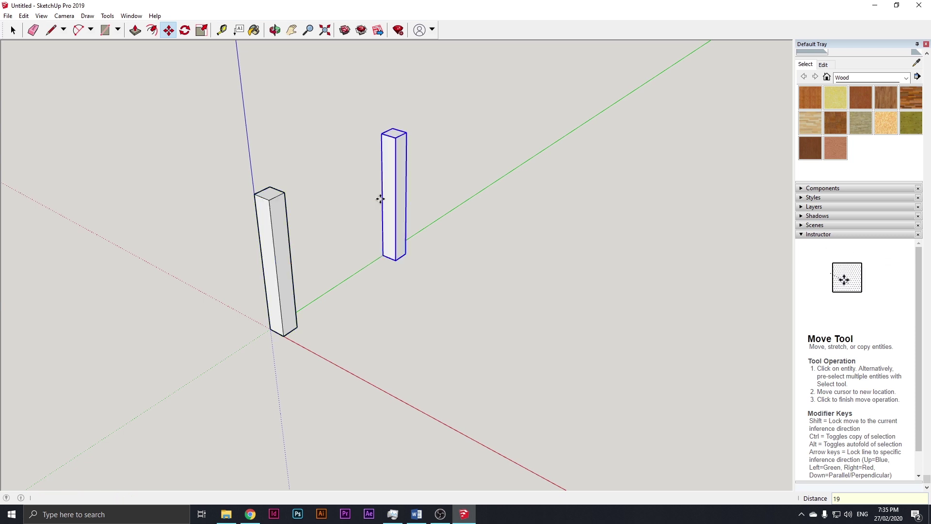
- Copy both posts 25 inches along the red axis to make four legs
key("space")
left_click(307, 158)
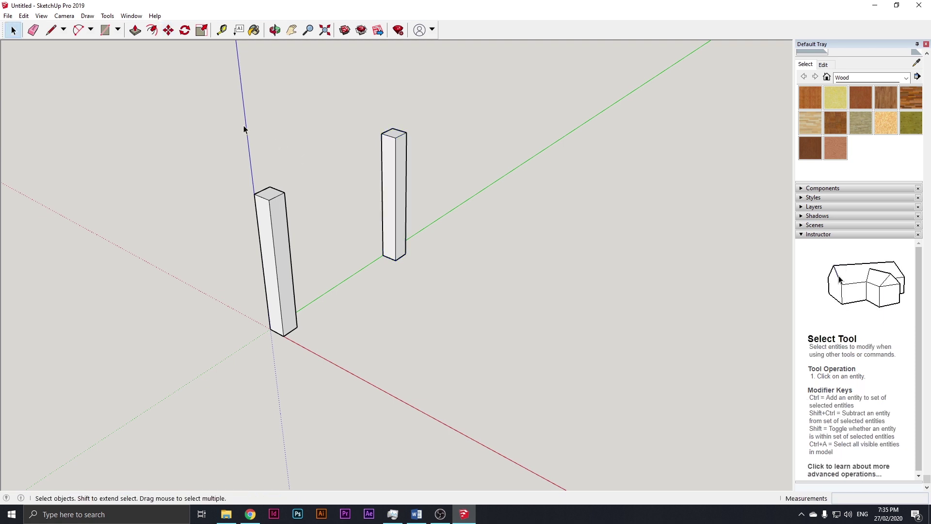
left_click_drag(212, 114, 515, 370)
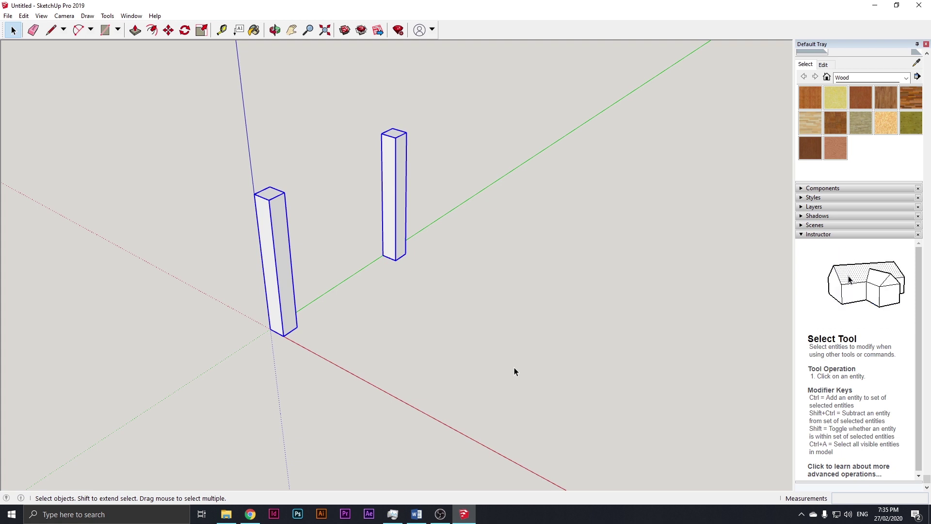
left_click_drag(181, 113, 443, 363)
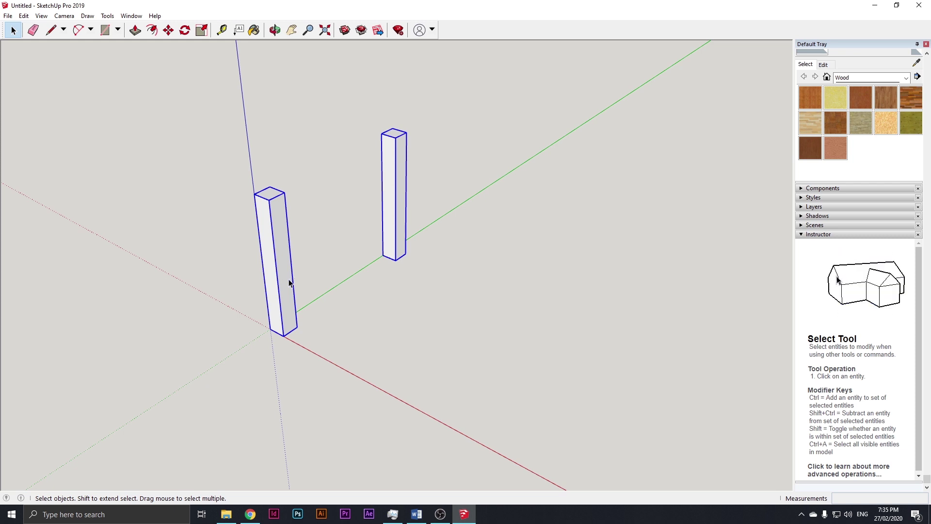
key("m")
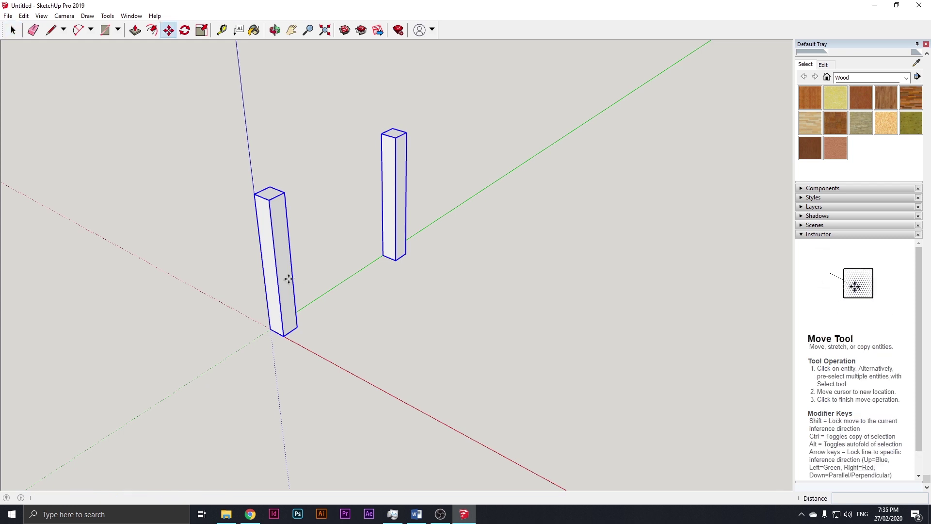
left_click(293, 279)
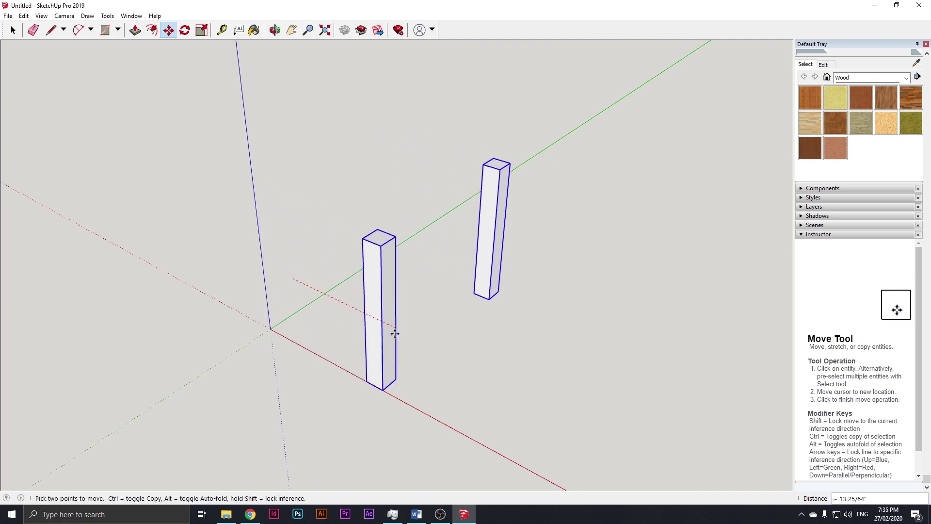
key("ctrl")
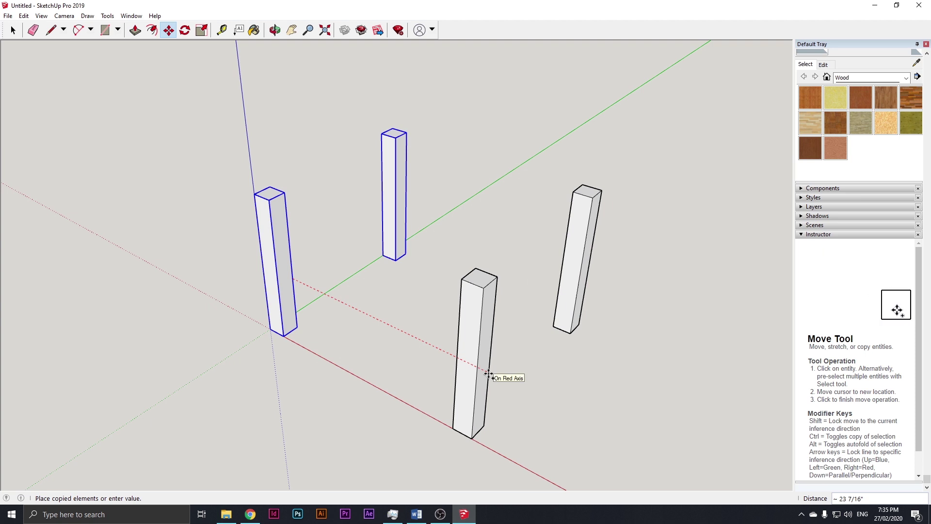
type("25")
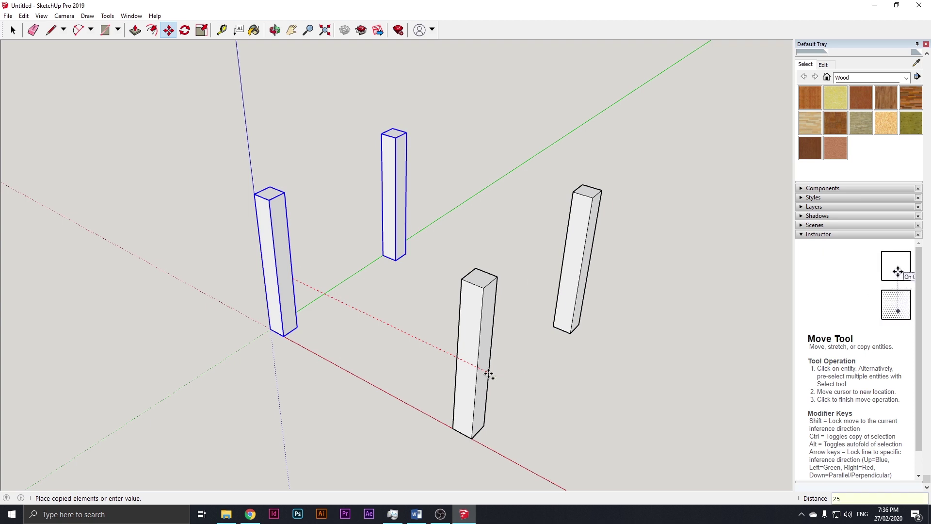
key("Return")
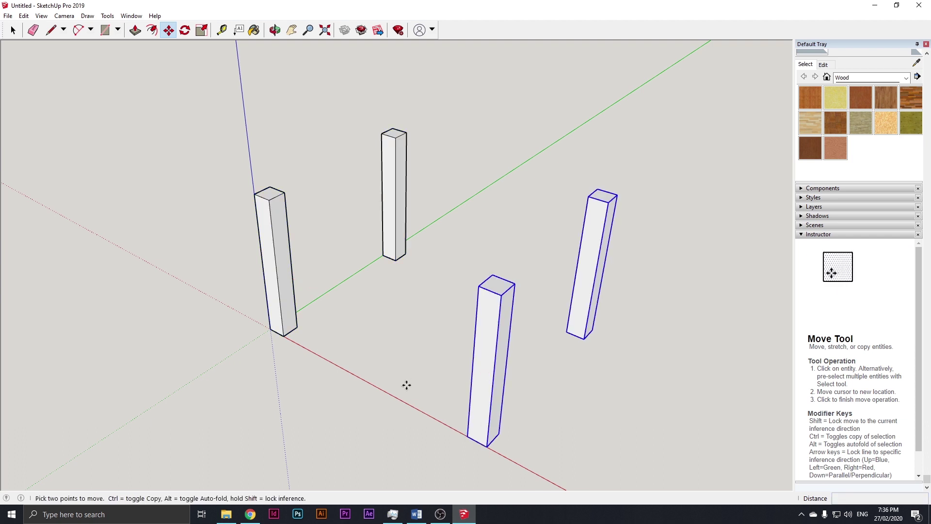
key("space")
left_click(400, 333)
middle_click_drag(399, 320, 400, 286)
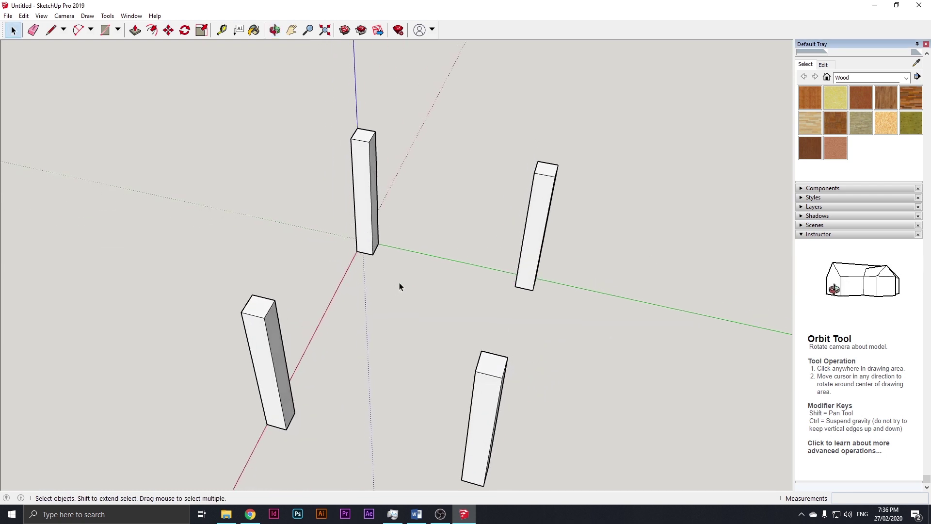
- Draw a 4-wide rectangle on a leg's side face, starting at its top corner
middle_click_drag(525, 273, 462, 228)
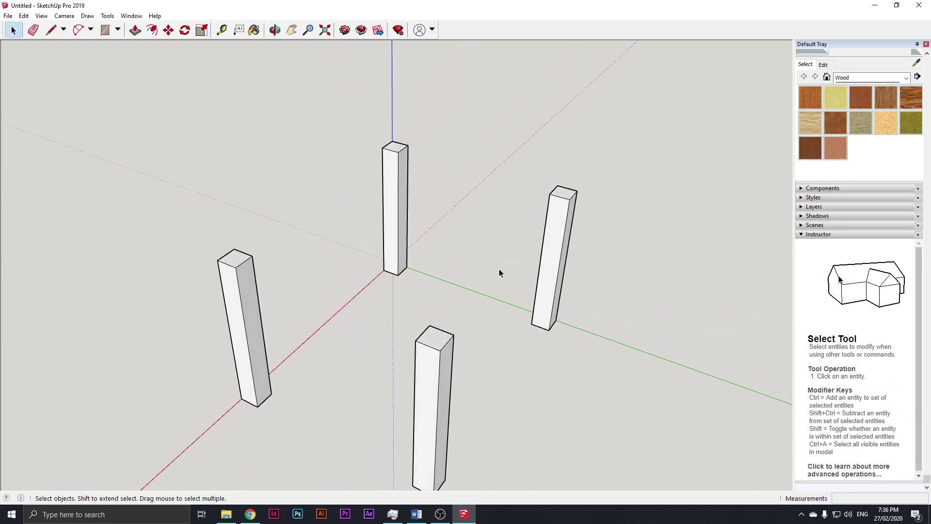
middle_click_drag(499, 269, 499, 245)
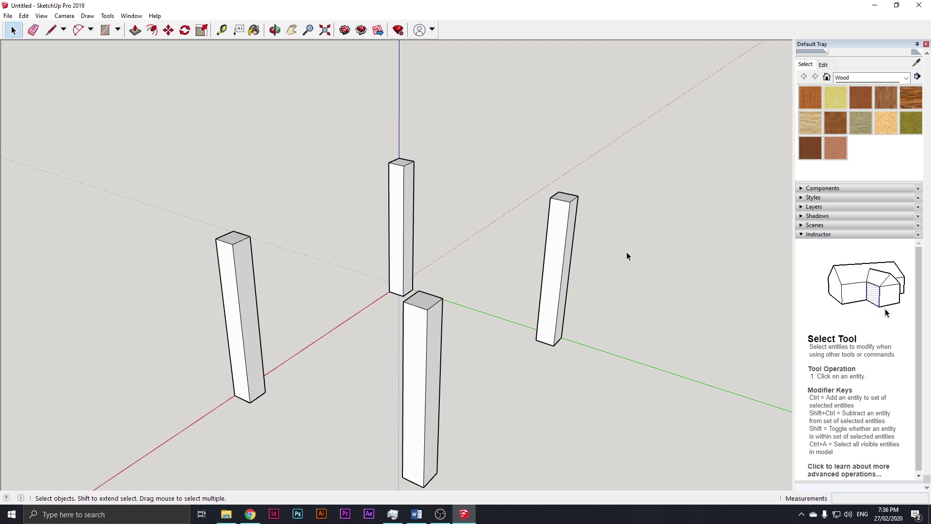
middle_click_drag(626, 255, 592, 211)
scroll(577, 203, "up", 10)
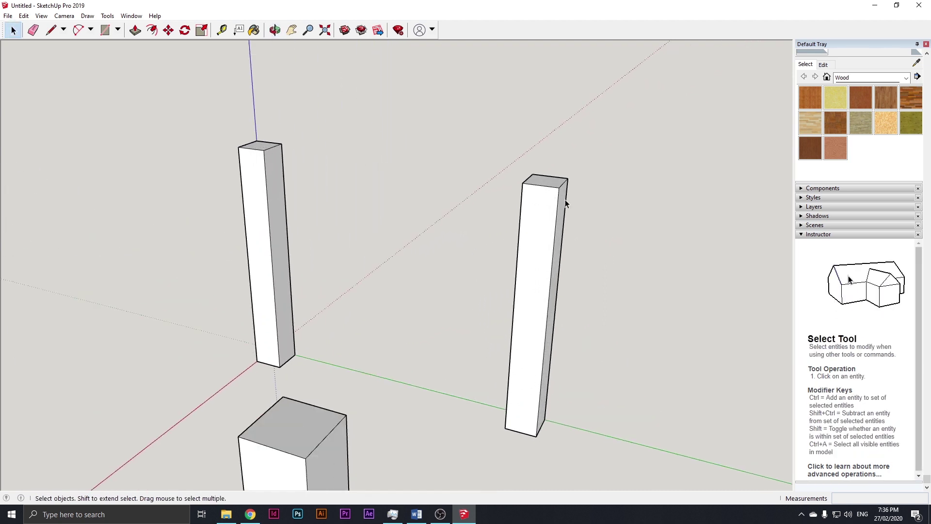
scroll(533, 189, "up", 5)
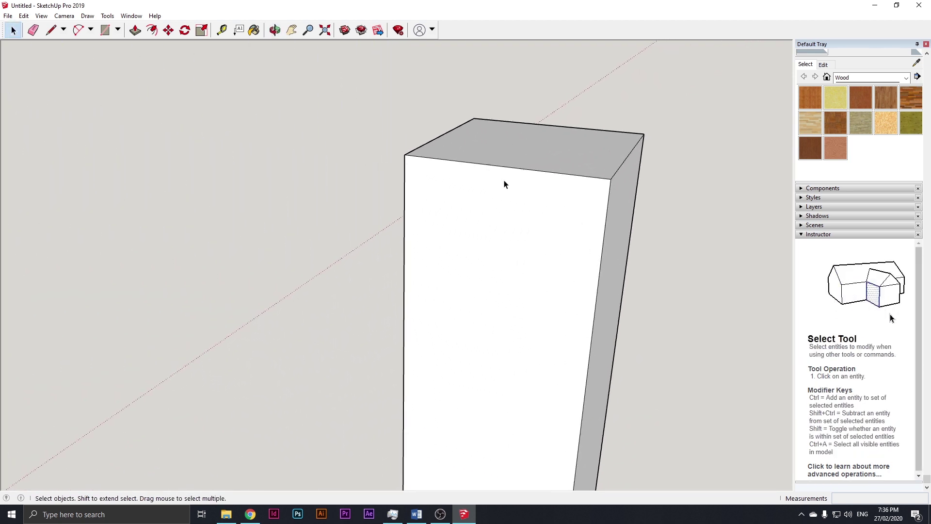
scroll(530, 217, "down", 2)
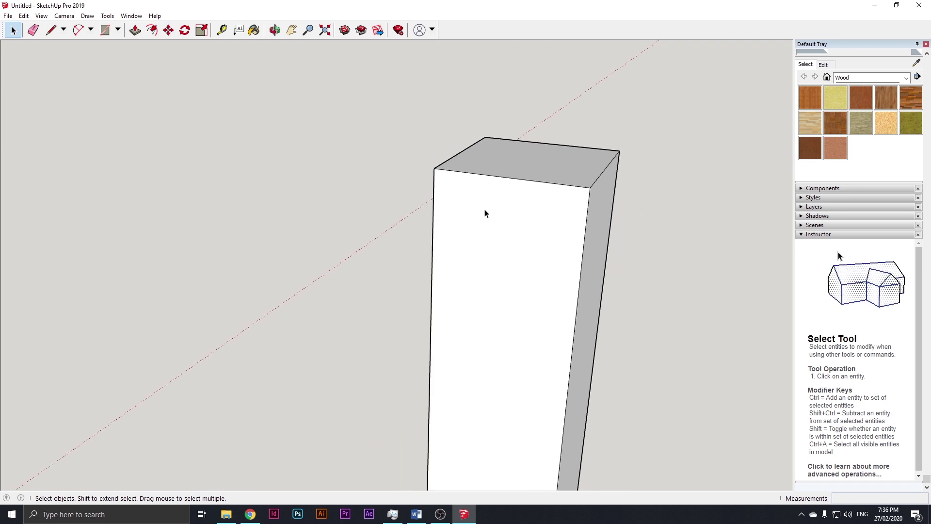
left_click(105, 30)
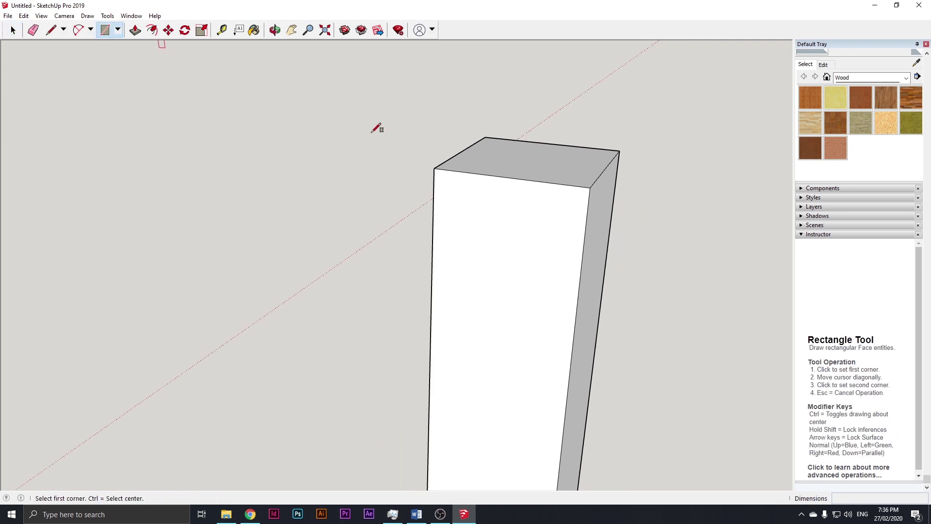
left_click(434, 168)
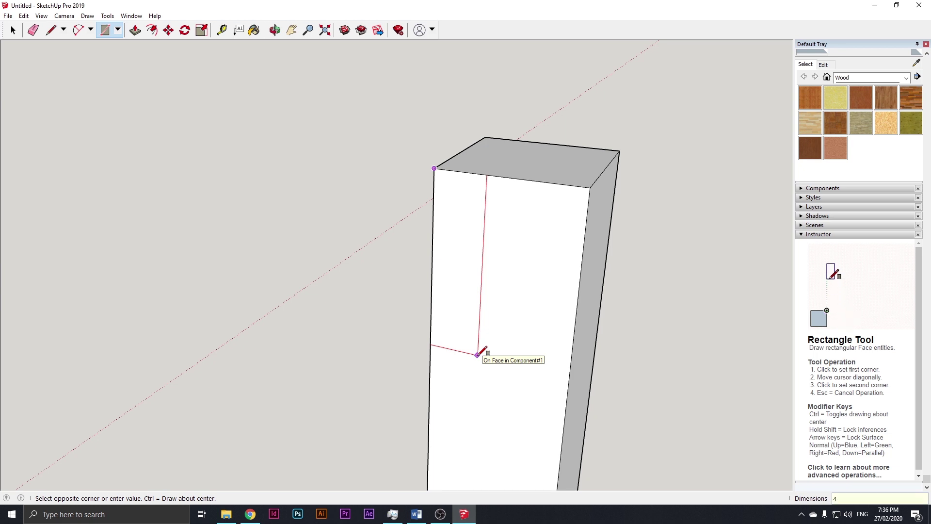
type("4")
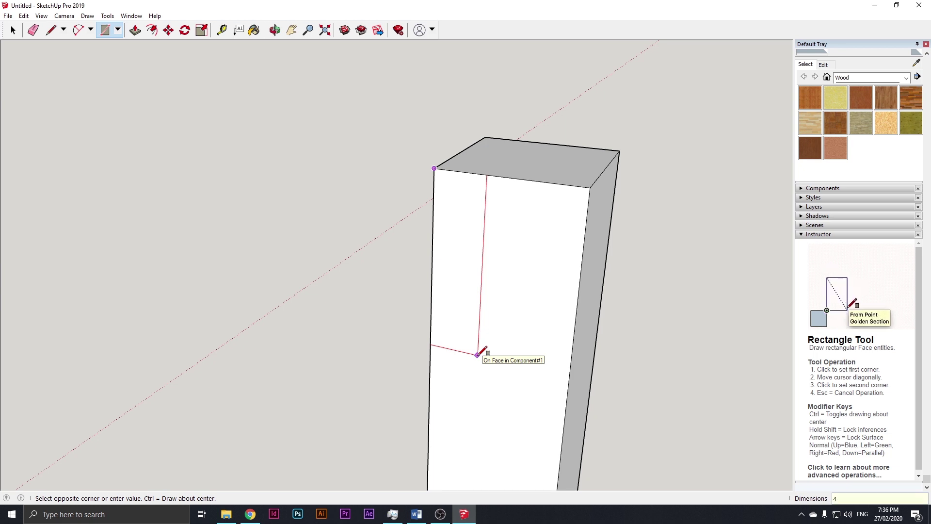
key("Return")
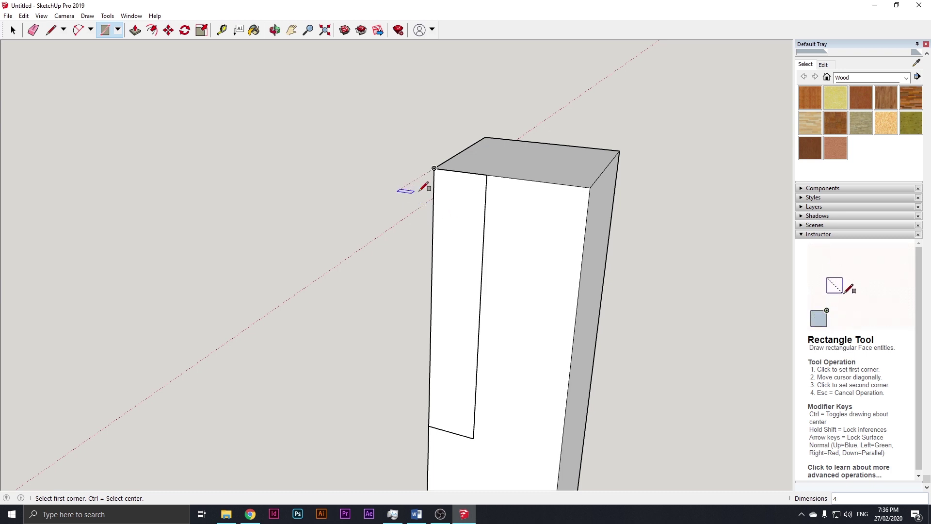
left_click(167, 32)
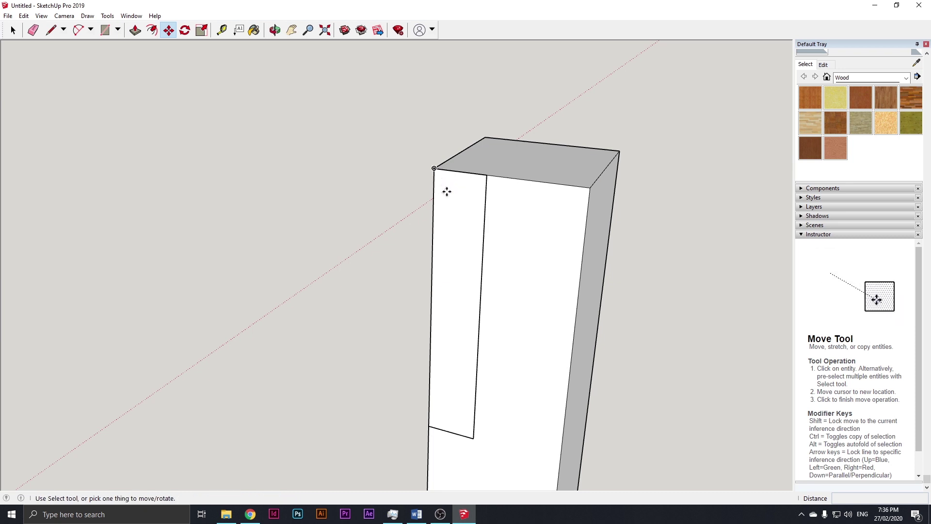
- Move the narrow rectangle inward from its top corner toward the leg face's centre
key("space")
left_click(454, 208)
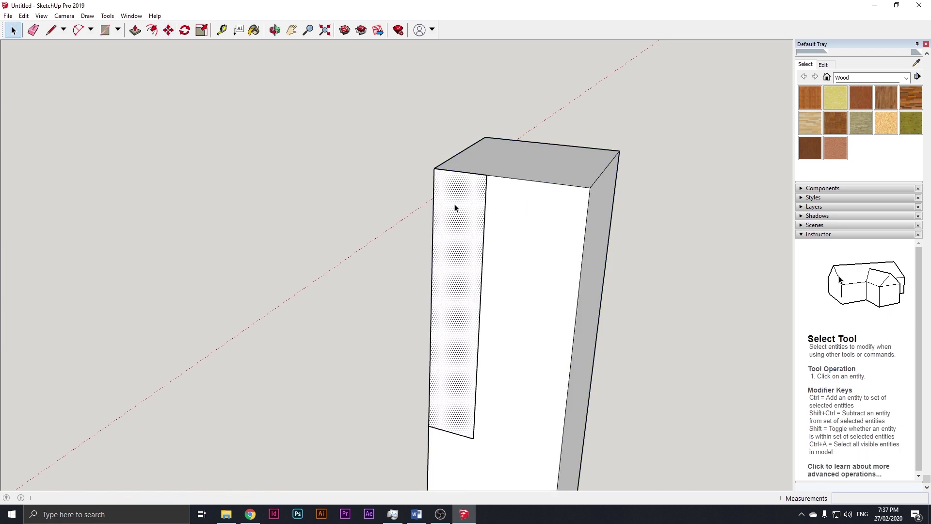
key("m")
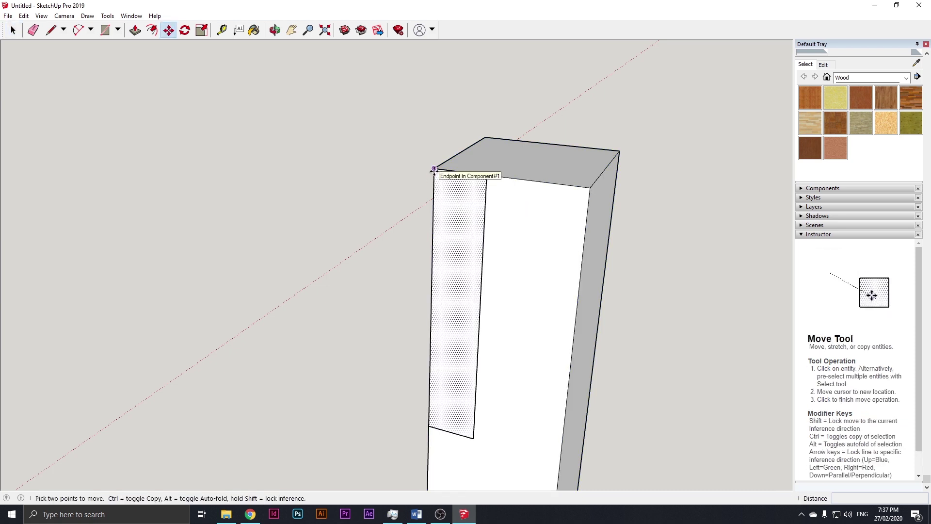
left_click(434, 170)
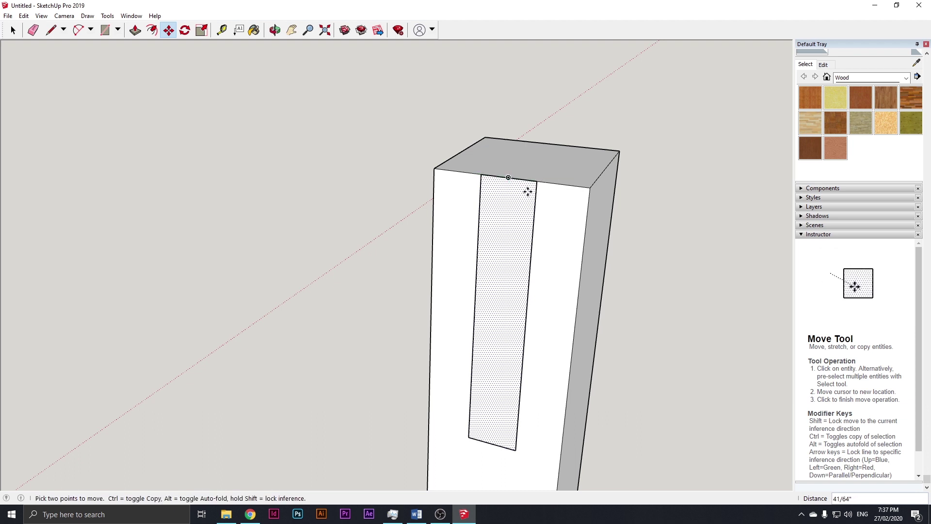
scroll(522, 230, "down", 2)
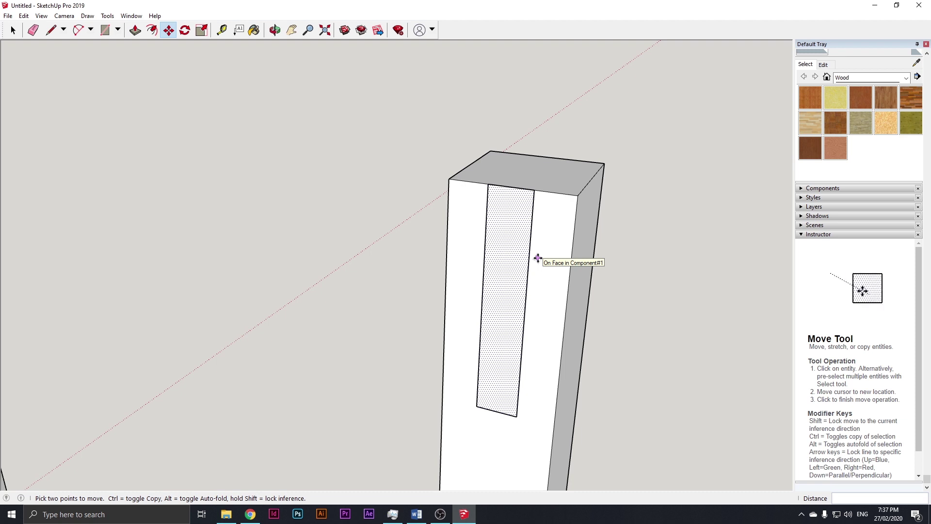
scroll(541, 264, "down", 4)
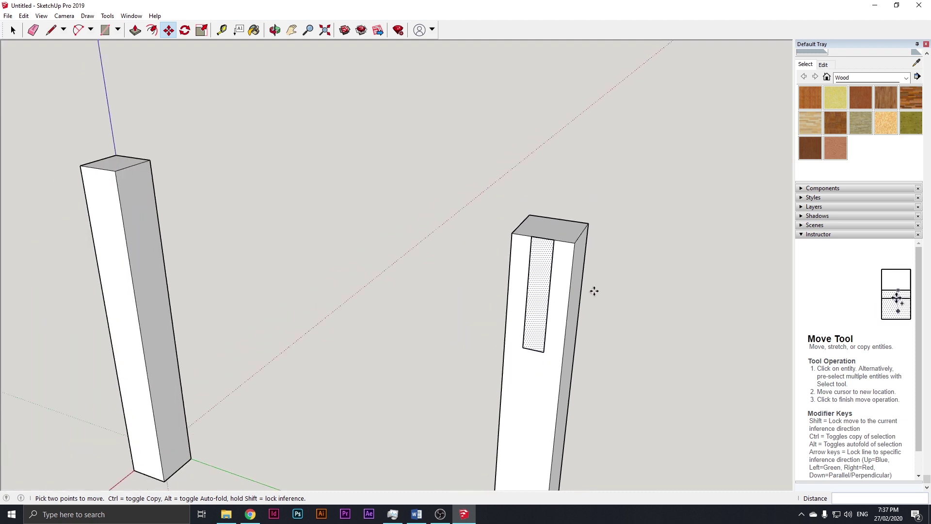
scroll(594, 291, "down", 1)
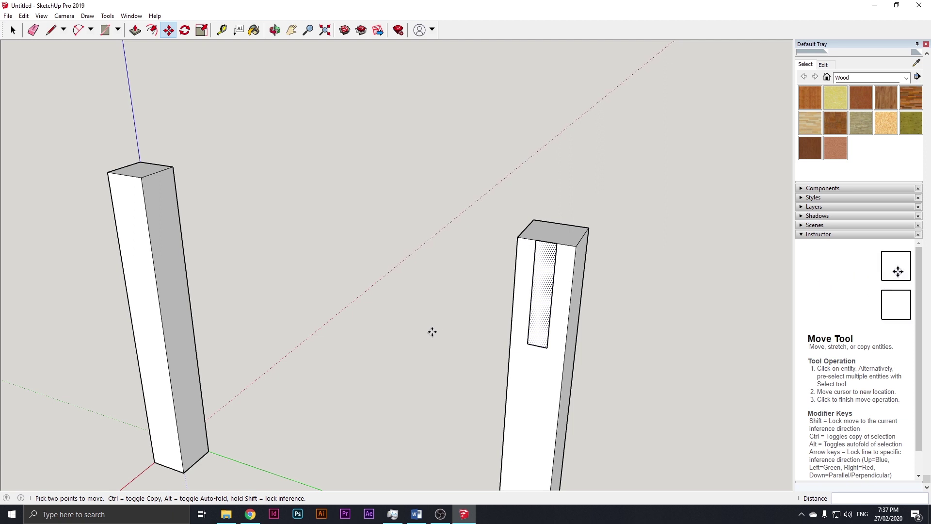
- Push/pull the rectangle 23" out into an apron reaching the next leg
middle_click_drag(432, 331, 301, 126)
key("space")
key("p")
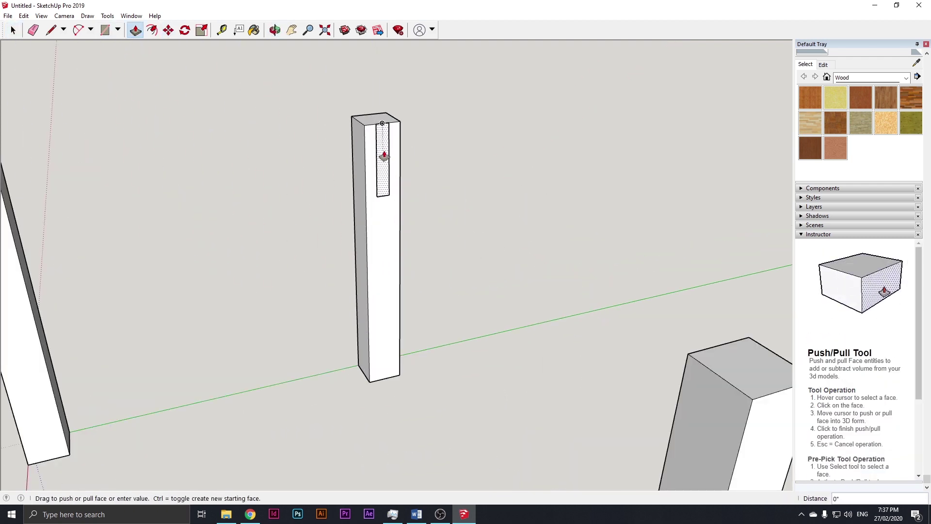
left_click_drag(380, 149, 682, 383)
middle_click_drag(682, 383, 336, 281)
- Select the apron and start a Ctrl-copy of it toward the opposite pair of legs
key("space")
left_click_drag(336, 281, 374, 343)
middle_click_drag(347, 360, 523, 355)
right_click(563, 316)
key("space")
left_click(349, 314)
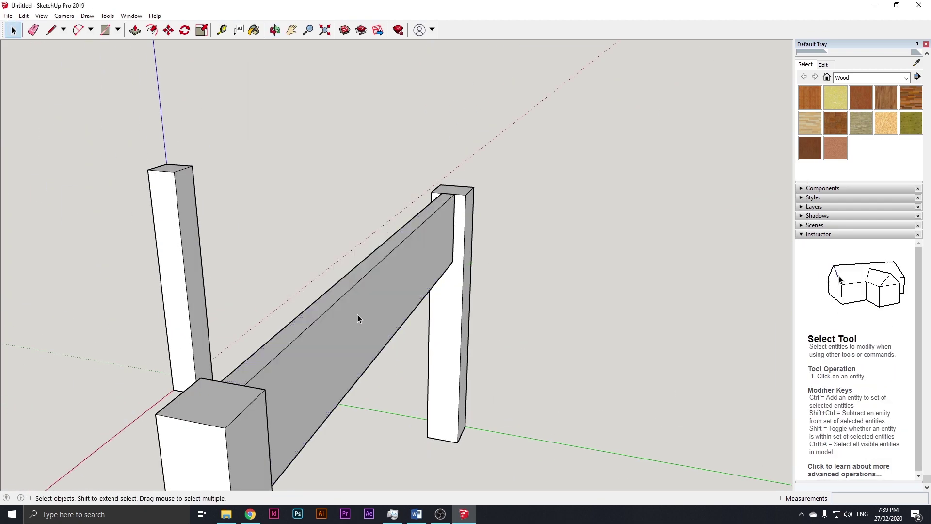
scroll(586, 213, "up", 5)
left_click(586, 214)
middle_click_drag(586, 213, 403, 328)
scroll(332, 328, "down", 5)
key("m")
left_click(420, 332)
key("ctrl")
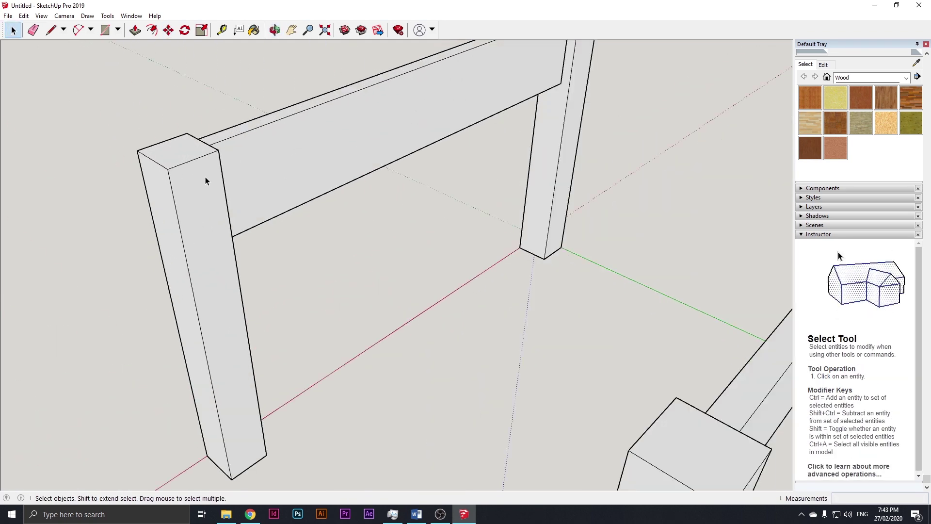
- Draw a rectangle on another leg's face and move it into place
key("r")
left_click(168, 169)
left_click(209, 258)
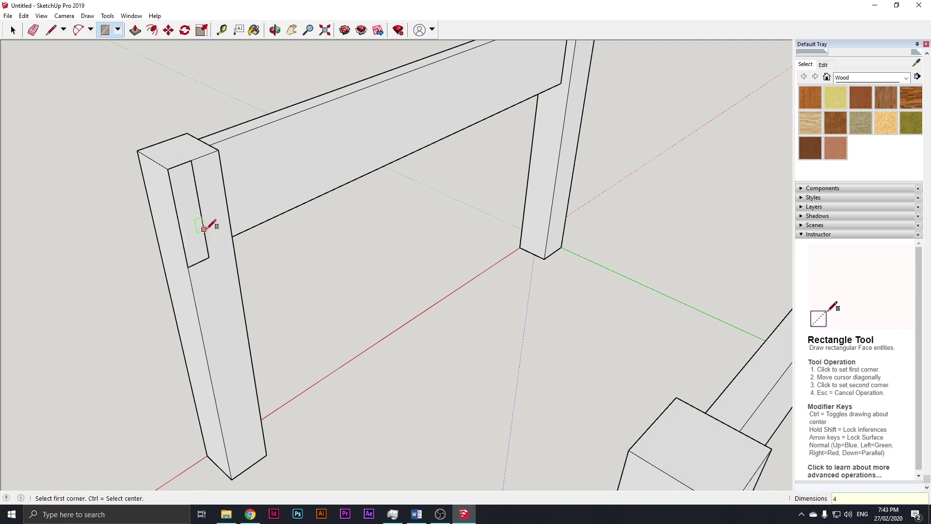
key("space")
left_click(194, 219)
key("m")
middle_click_drag(179, 166, 225, 202)
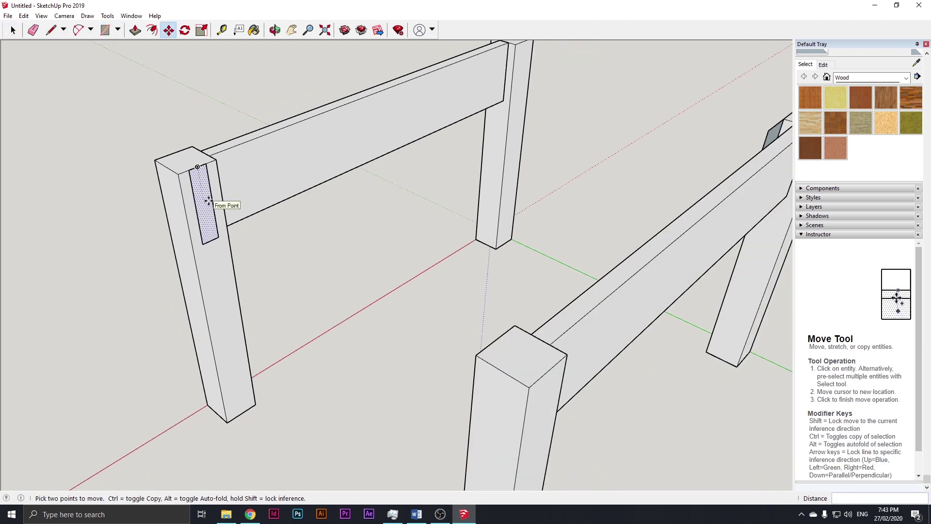
- Push/pull the rectangle 17" into a short side apron
key("p")
left_click_drag(208, 198, 482, 354)
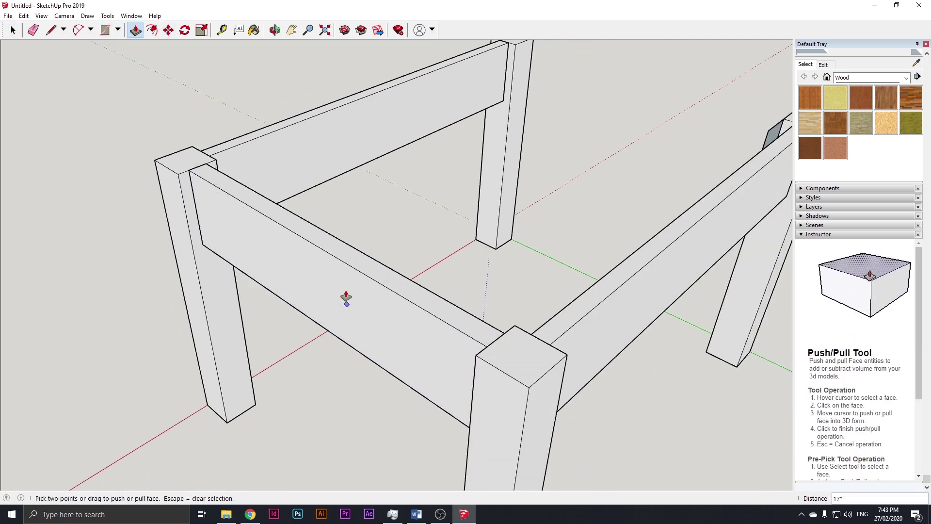
key("space")
left_click(326, 270)
middle_click_drag(326, 270, 368, 305)
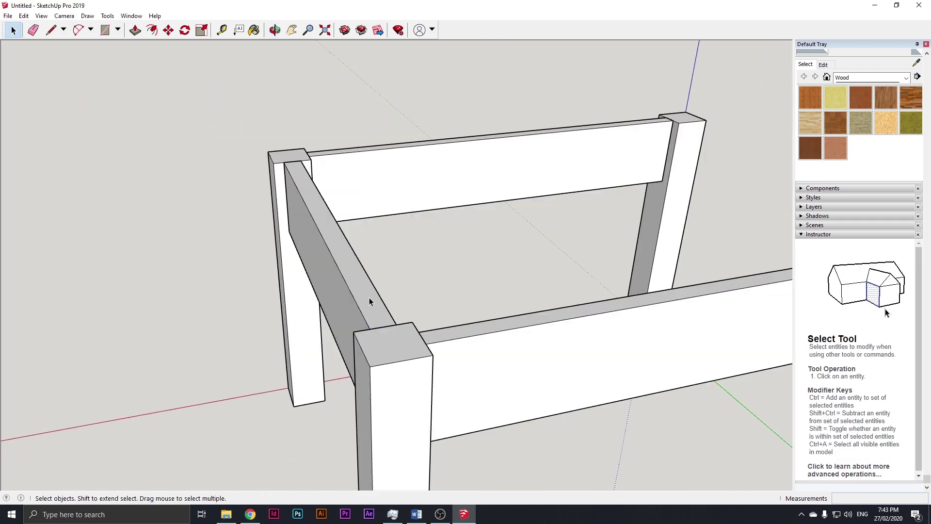
scroll(499, 322, "up", 3)
middle_click_drag(500, 322, 243, 232)
- Copy the side apron to the right side of the leg frame
key("m")
left_click(243, 233)
scroll(486, 305, "down", 3)
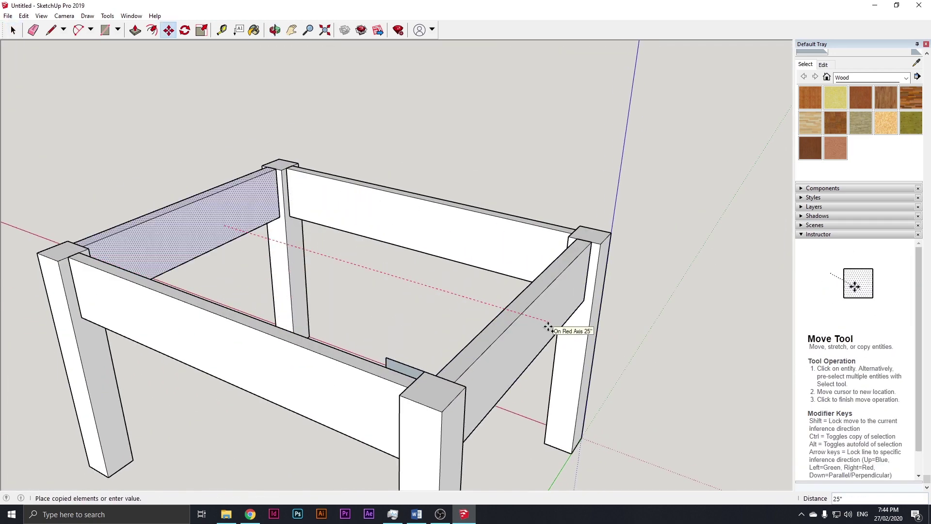
left_click(401, 297)
scroll(401, 298, "down", 2)
key("space")
left_click(403, 300)
middle_click_drag(403, 301, 472, 310)
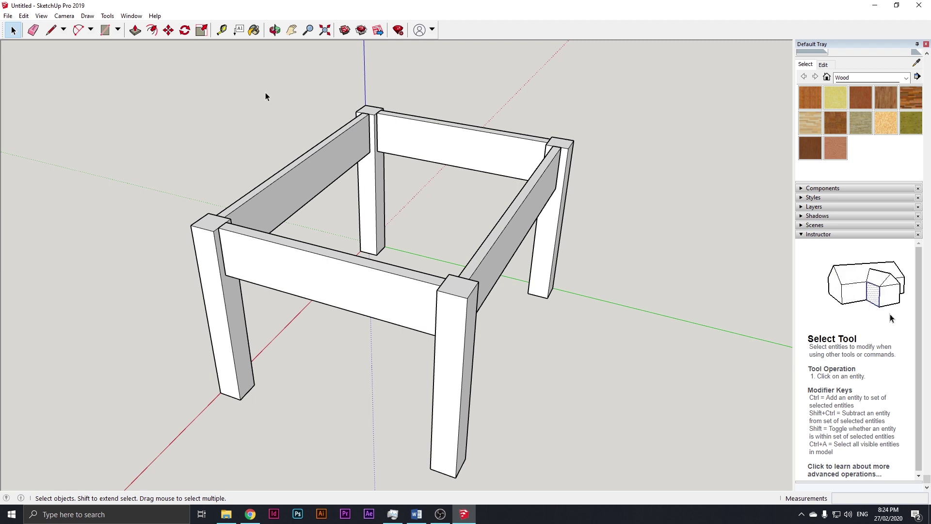
- Draw a 27" by 21" tabletop rectangle across the tops of the legs
left_click(105, 31)
left_click(366, 105)
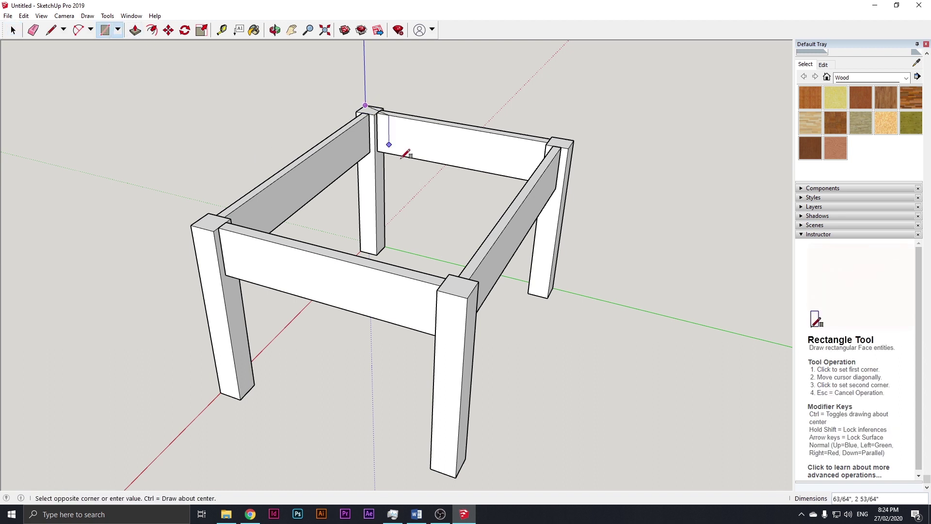
left_click(467, 298)
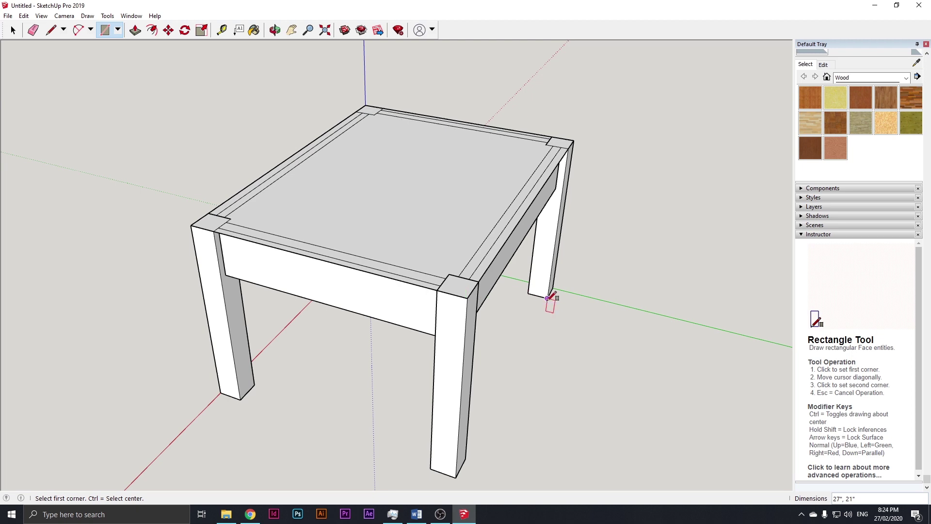
middle_click_drag(551, 297, 357, 366)
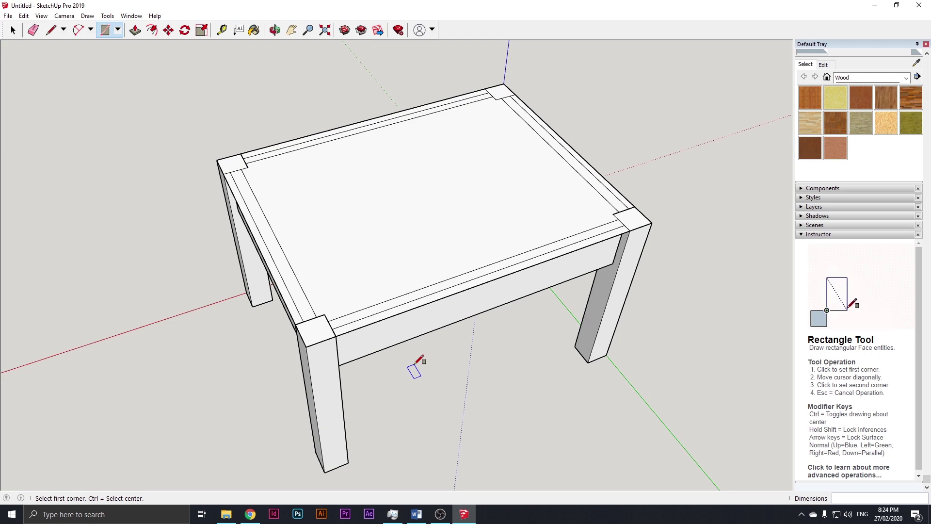
- Try pushing the tabletop panel down, then undo the groove-cutting push
left_click(135, 29)
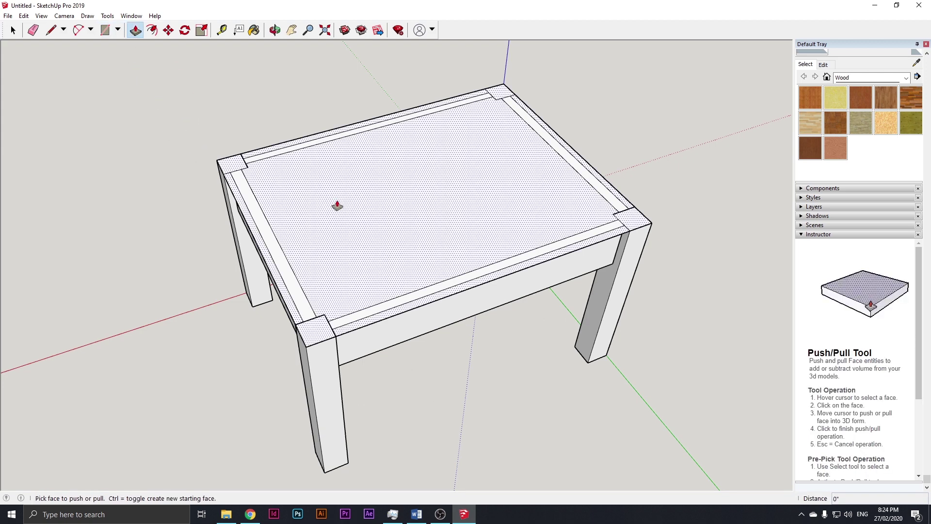
left_click(339, 206)
left_click(340, 199)
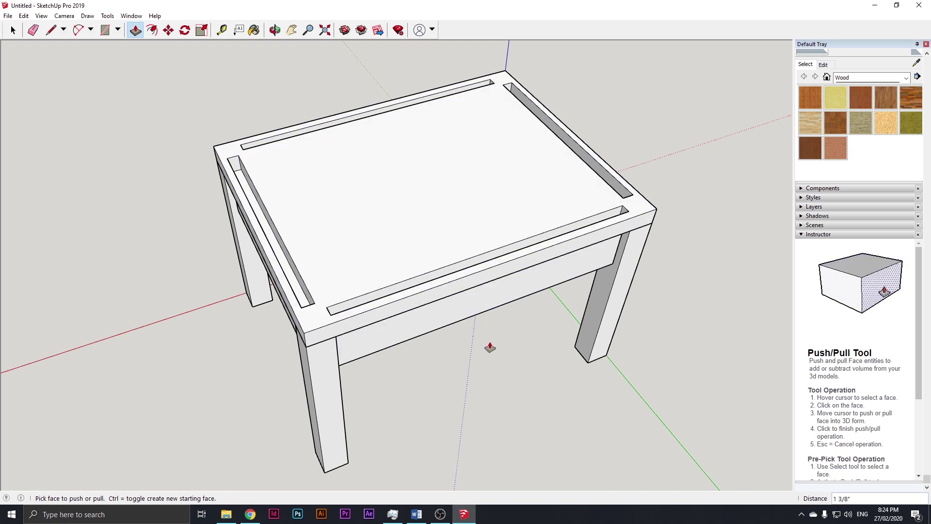
key("ctrl+z")
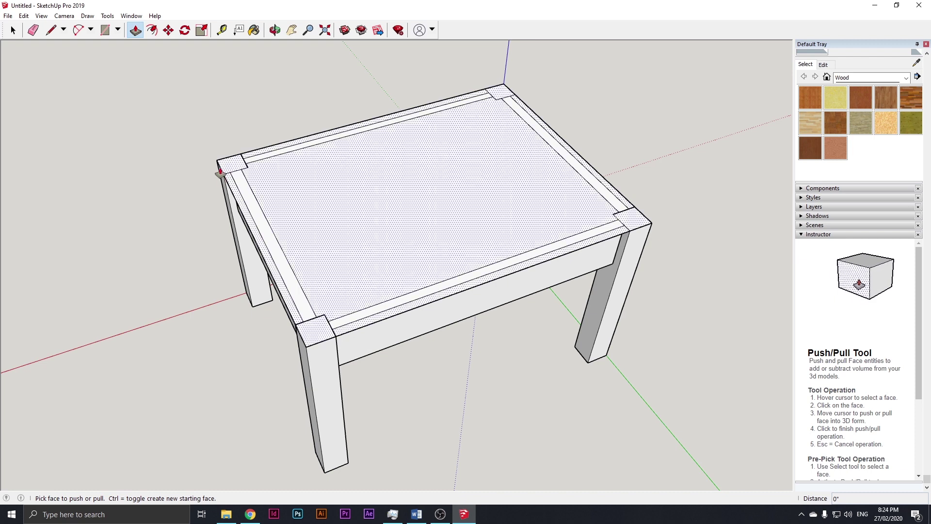
- Erase the inner strip lines along the left, back, front and right edges
key("e")
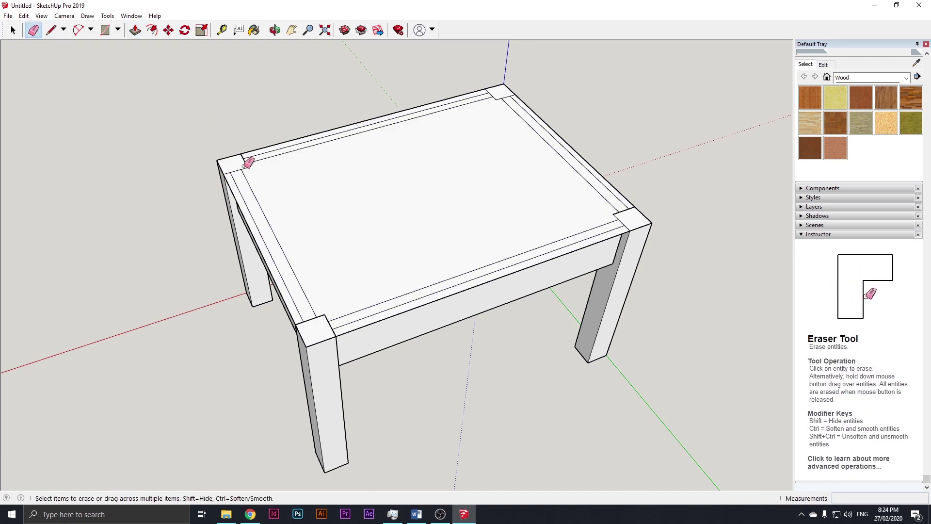
left_click(250, 184)
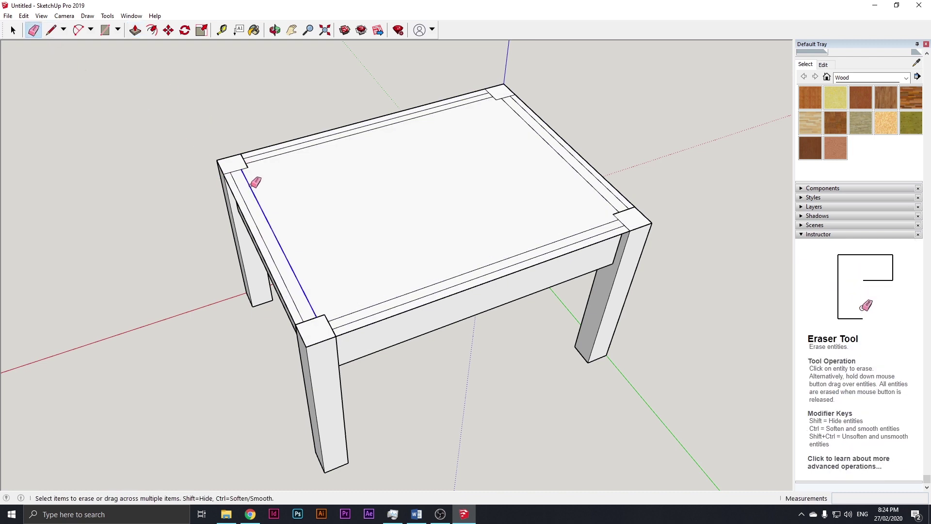
left_click(264, 159)
left_click(427, 285)
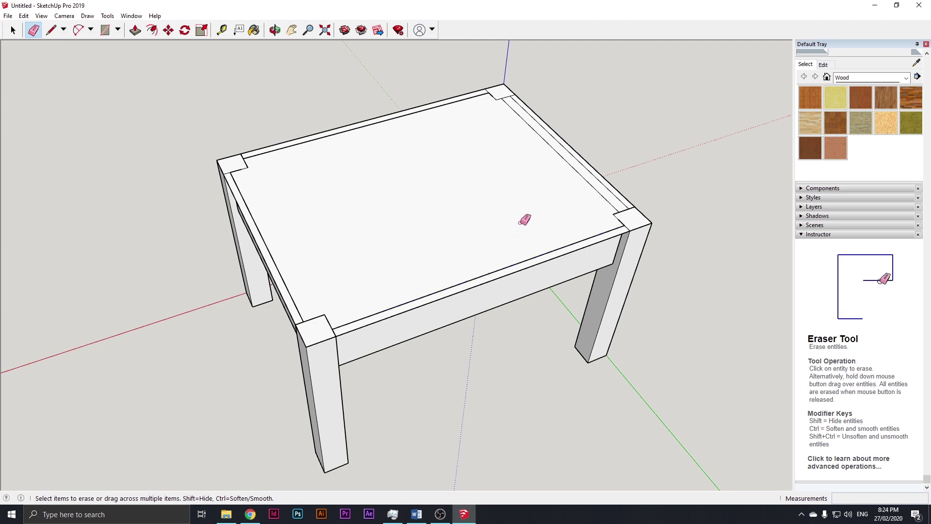
left_click(597, 190)
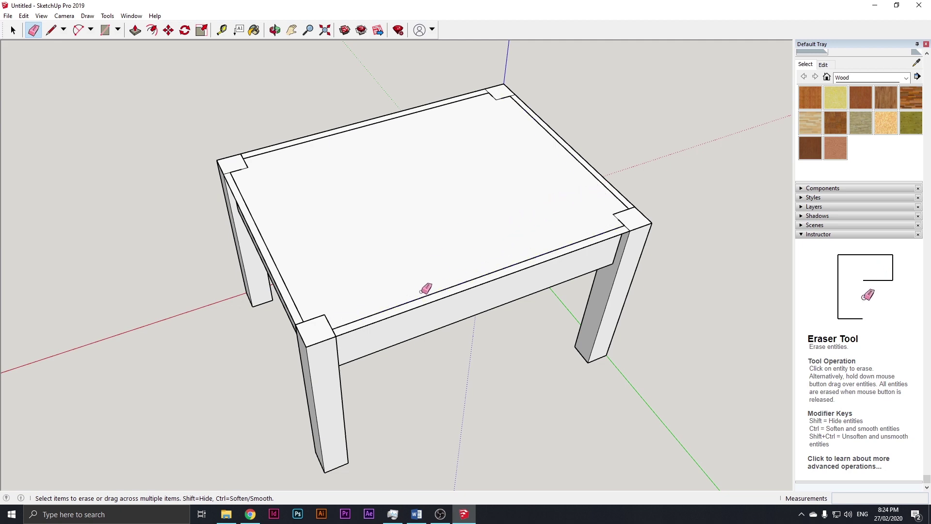
left_click(429, 308)
key("p")
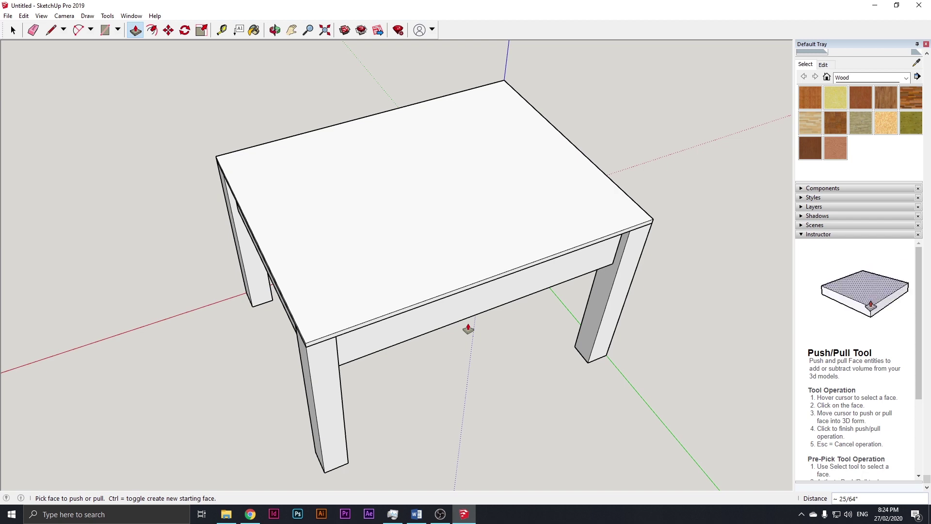
key("ctrl+z")
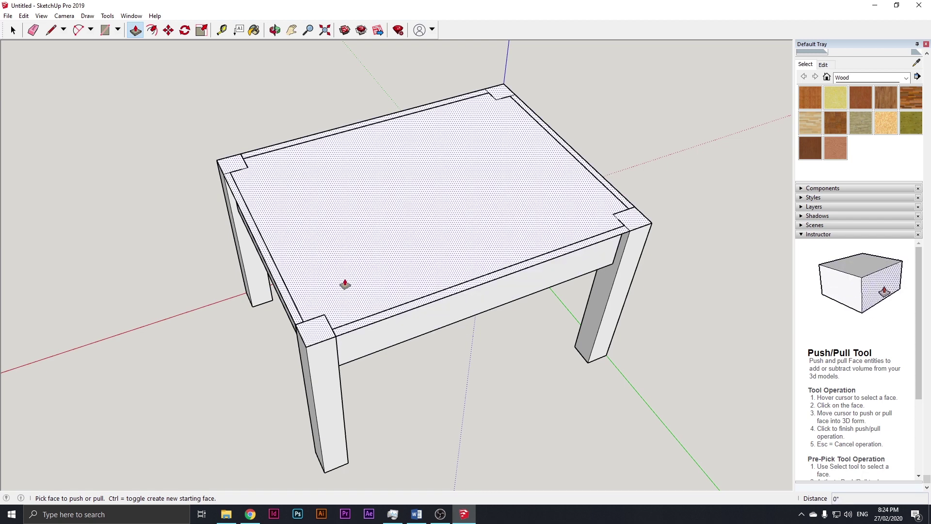
- Offset the tabletop outline 1.25 outward for the overhang
left_click(152, 31)
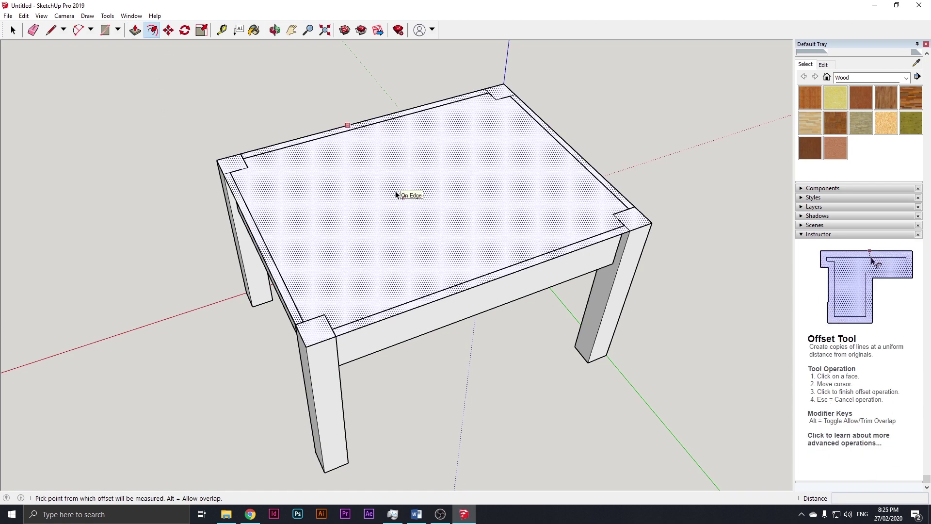
left_click(397, 197)
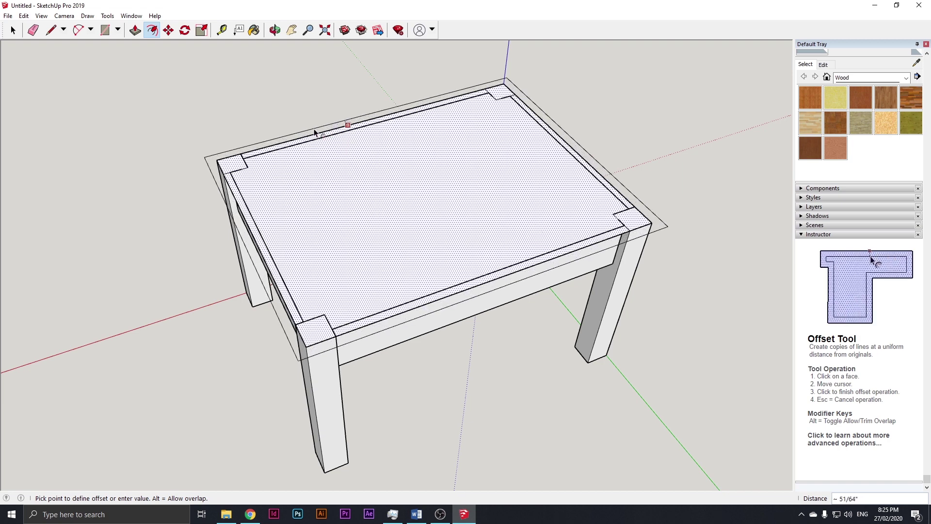
type("1")
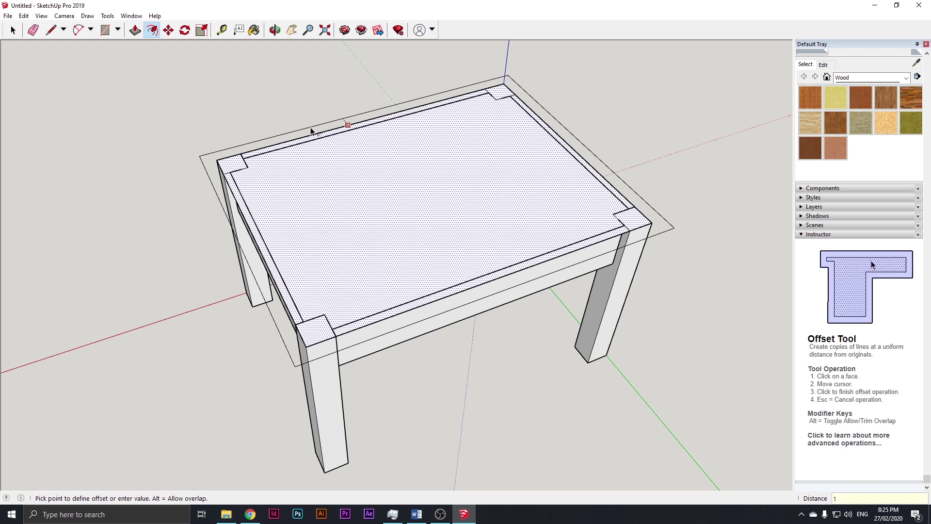
type(".25")
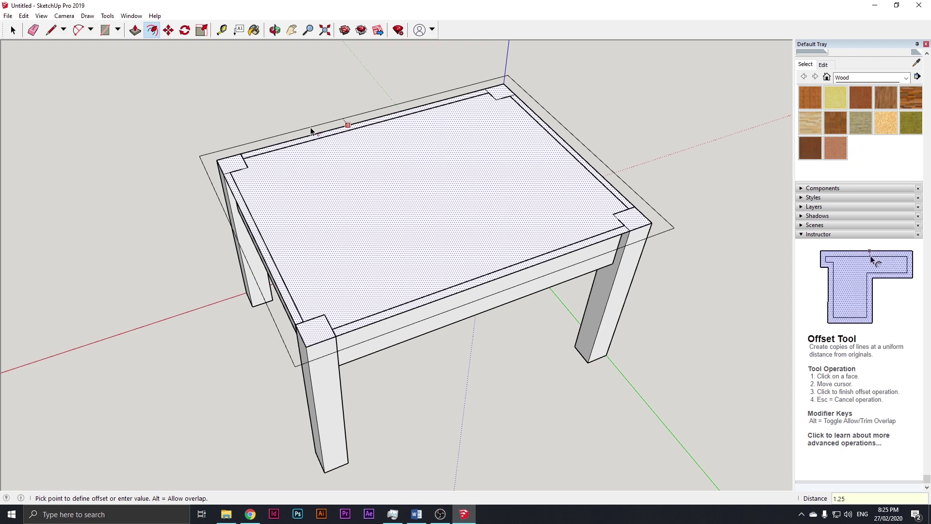
key("Return")
key("Escape")
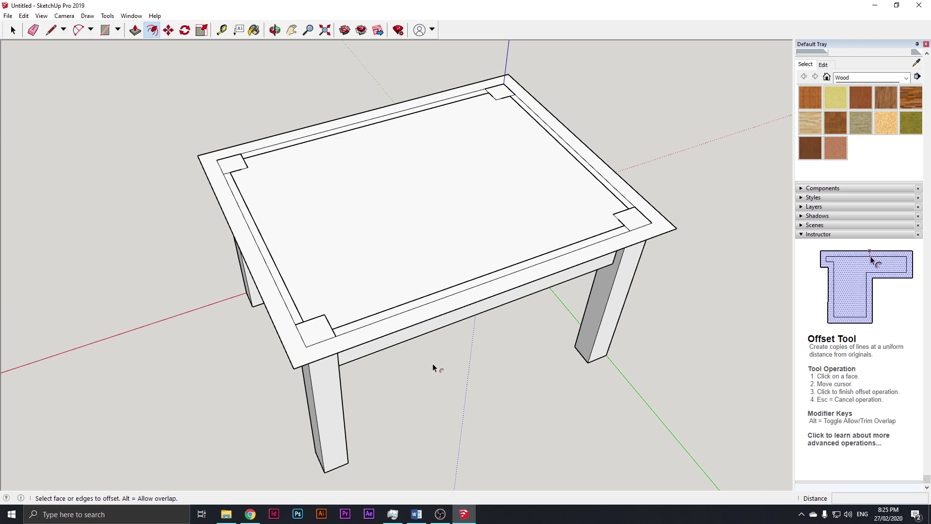
- Erase the duplicate border edges and start pulling the top face upward
left_click(33, 30)
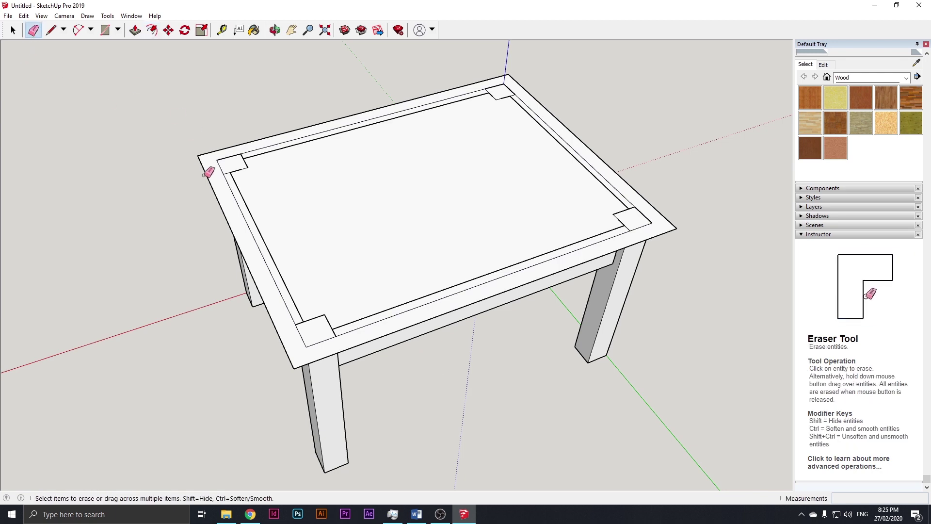
left_click_drag(231, 189, 284, 141)
left_click_drag(564, 131, 597, 243)
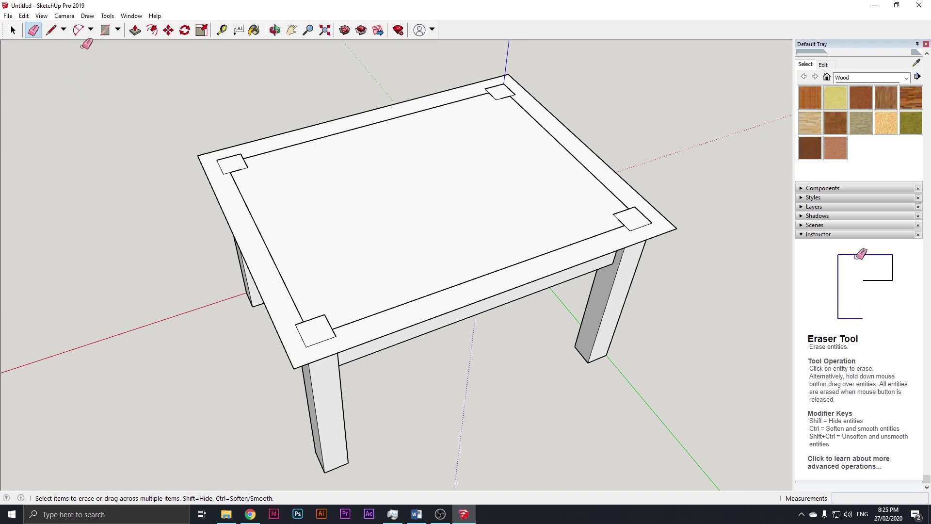
left_click(135, 33)
left_click(297, 189)
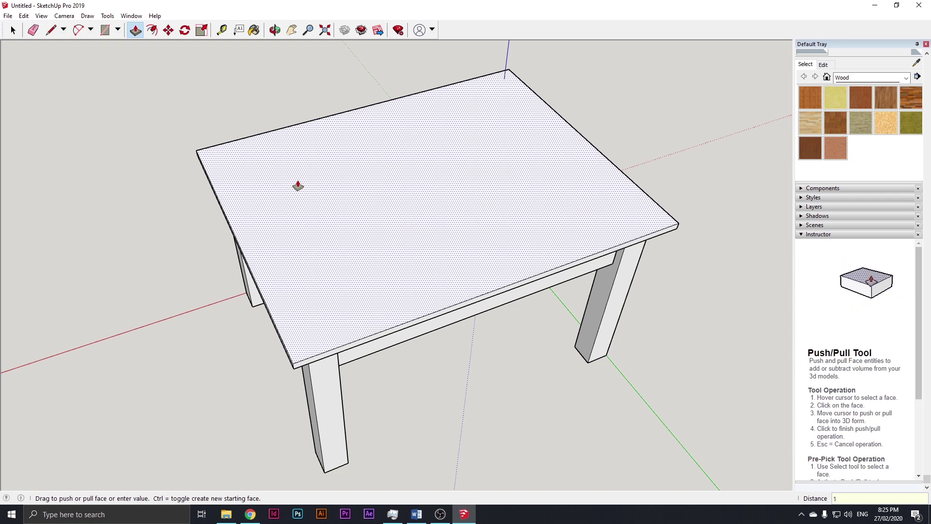
- Commit the 1" tabletop thickness and orbit to view the table from below
key("Return")
middle_click_drag(439, 351, 520, 332)
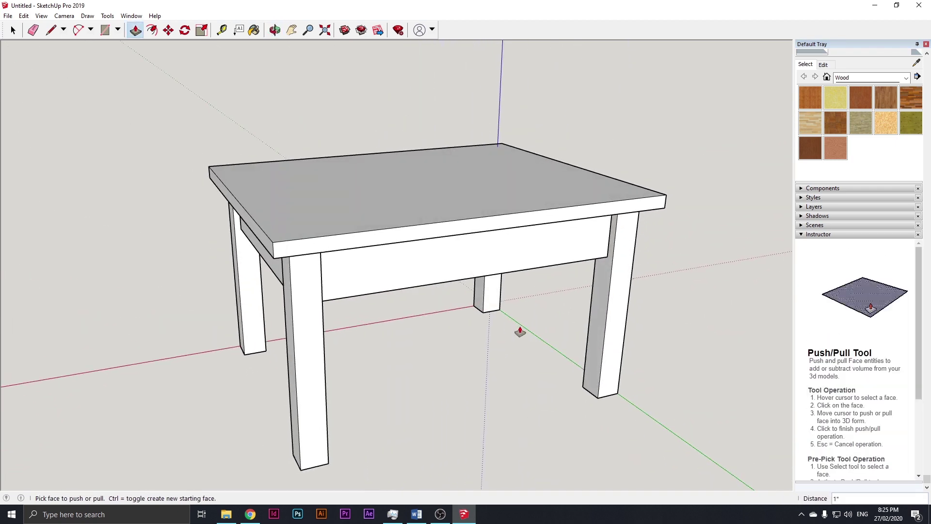
middle_click_drag(460, 378, 538, 374)
key("space")
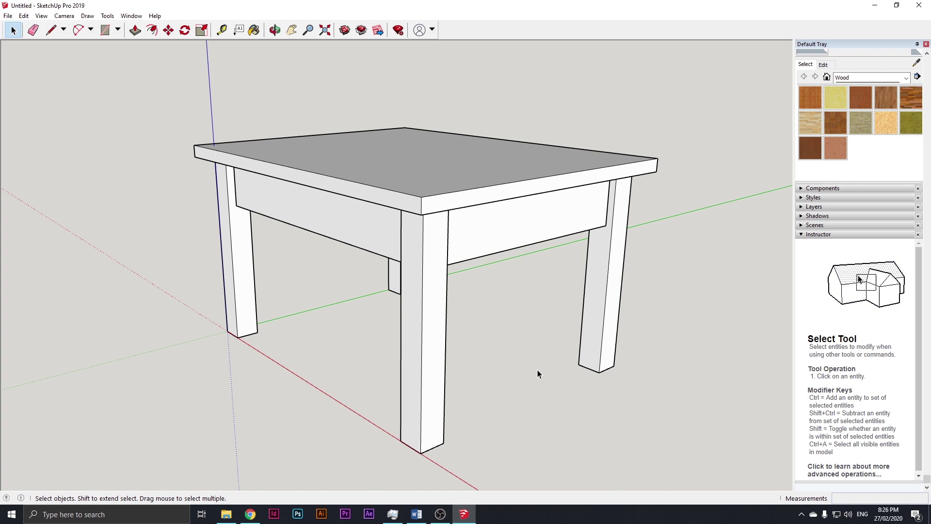
- Paint the tabletop, aprons and all four legs with Wood Veneer 01
left_click(817, 151)
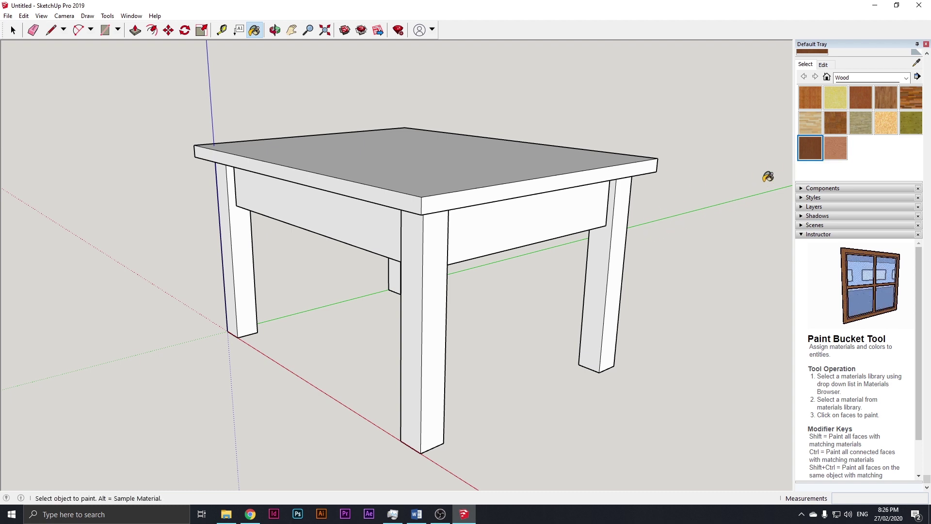
left_click(253, 31)
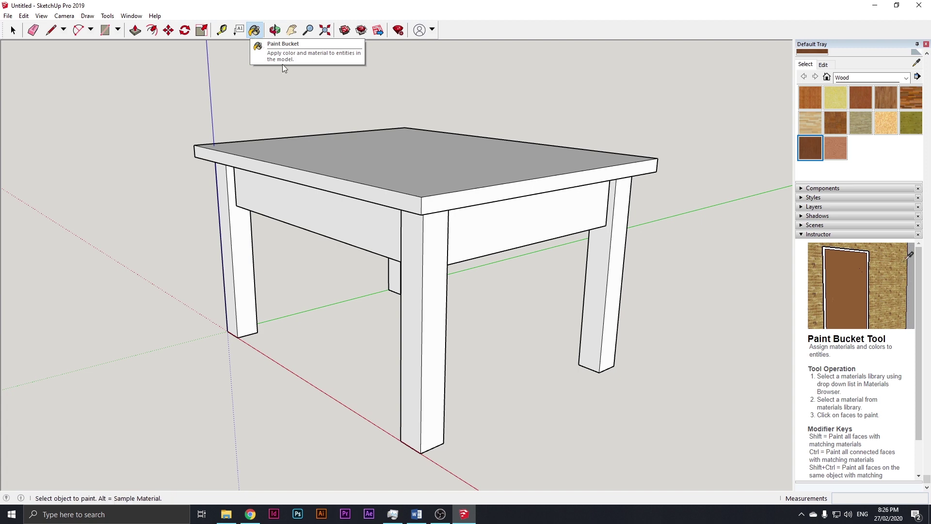
left_click(392, 222)
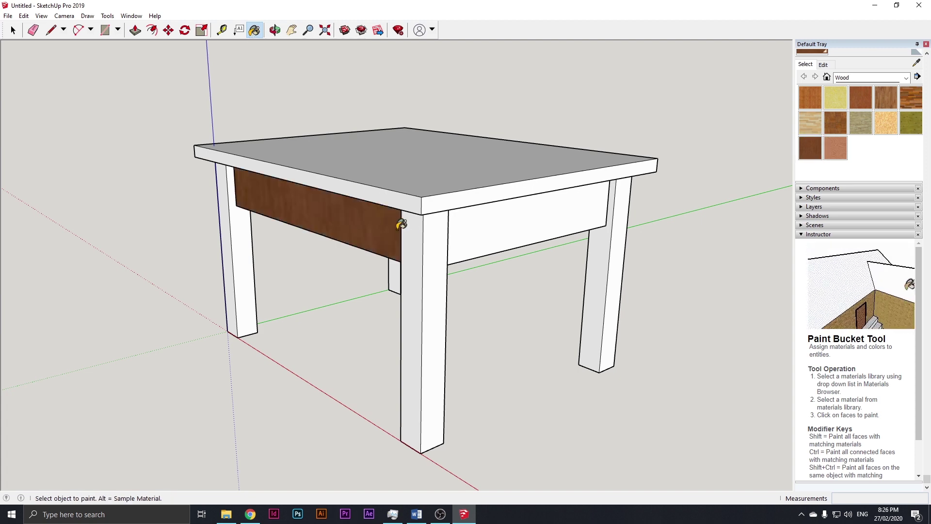
left_click(423, 227)
left_click(467, 231)
left_click(613, 228)
middle_click_drag(638, 223, 651, 173)
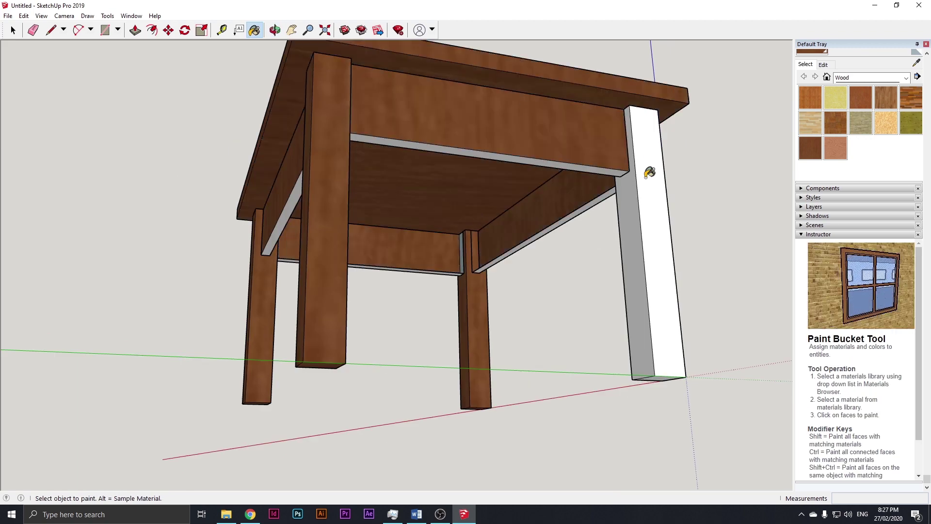
left_click(650, 172)
scroll(582, 226, "up", 2)
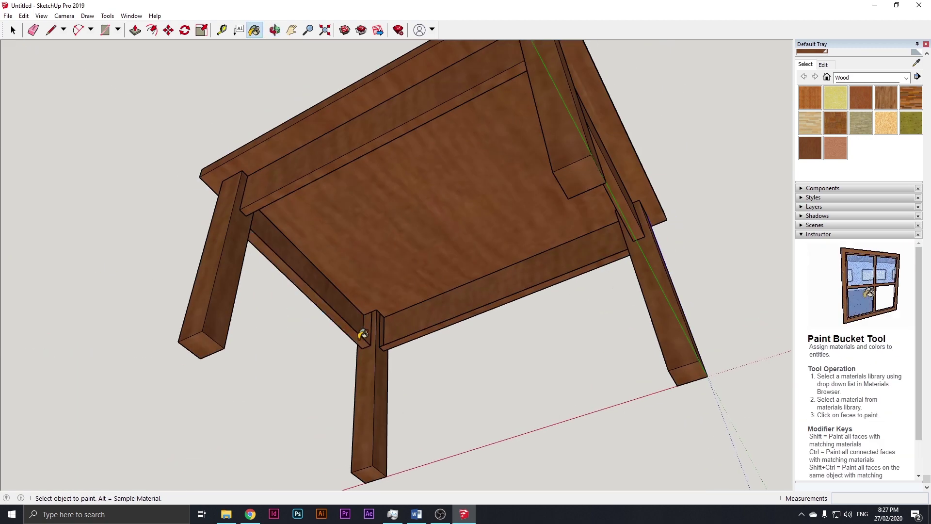
middle_click_drag(365, 333, 600, 369)
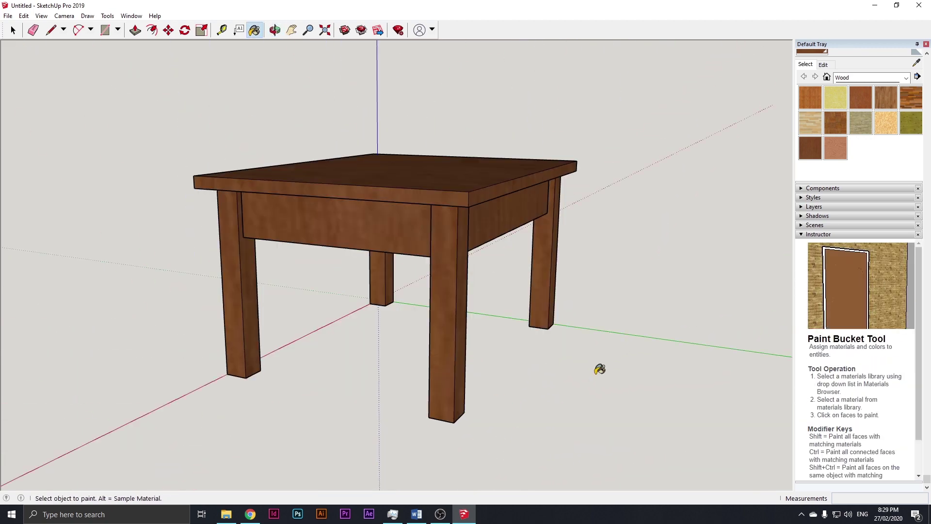